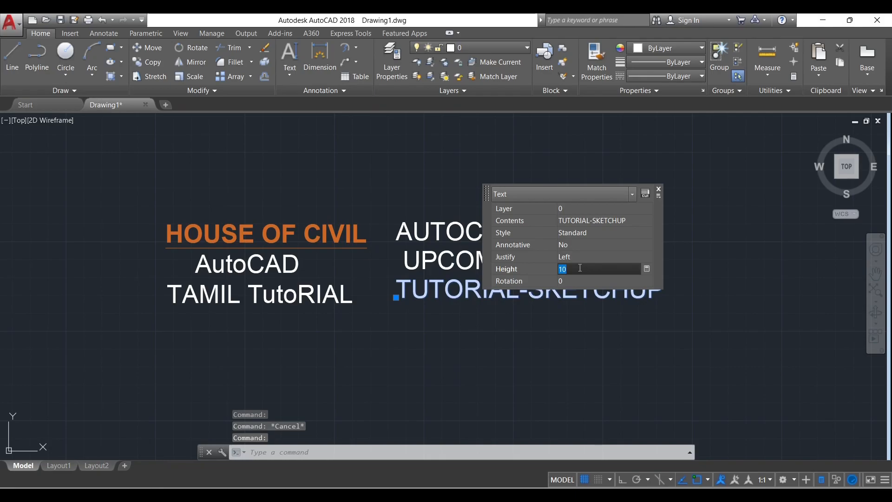
- Set the height of the TUTORIAL-SKETCHUP text to 6 and close its quick properties
{"action": "type", "text": "6"}
{"action": "key", "text": "Return"}
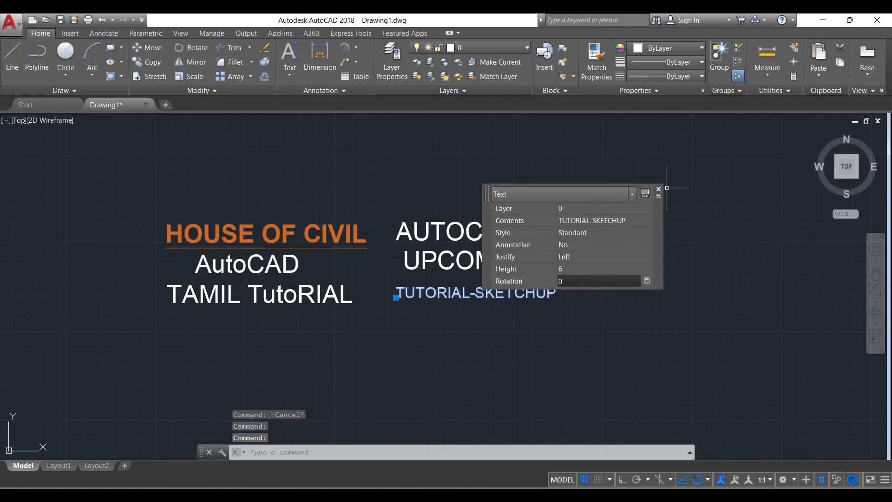
{"action": "left_click", "coordinate": [659, 190]}
- Set the height of the UPCOMING text to 5
{"action": "scroll", "coordinate": [539, 270], "scroll_direction": "up", "scroll_amount": 2}
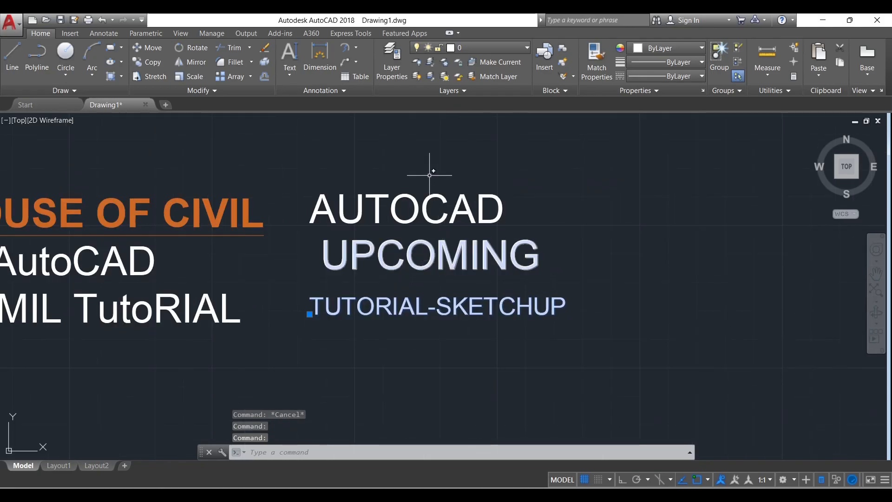
{"action": "left_click", "coordinate": [469, 263]}
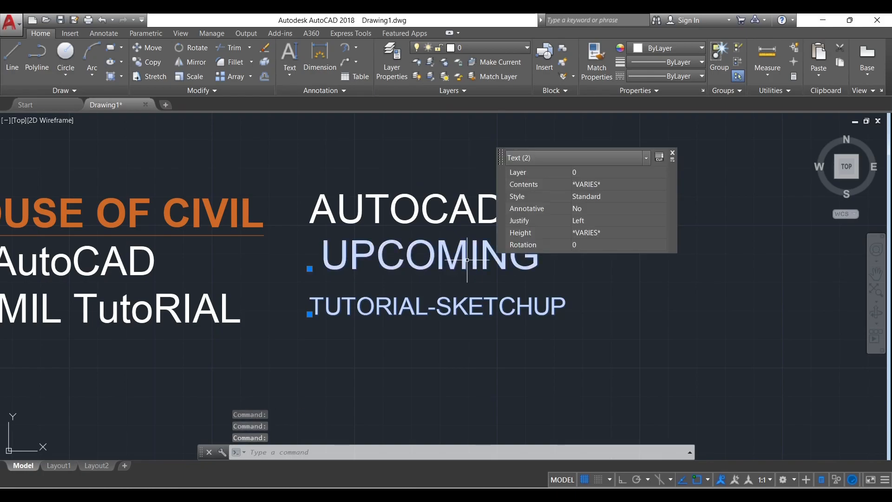
{"action": "key", "text": "Escape"}
{"action": "key", "text": "Escape"}
{"action": "left_click", "coordinate": [527, 241]}
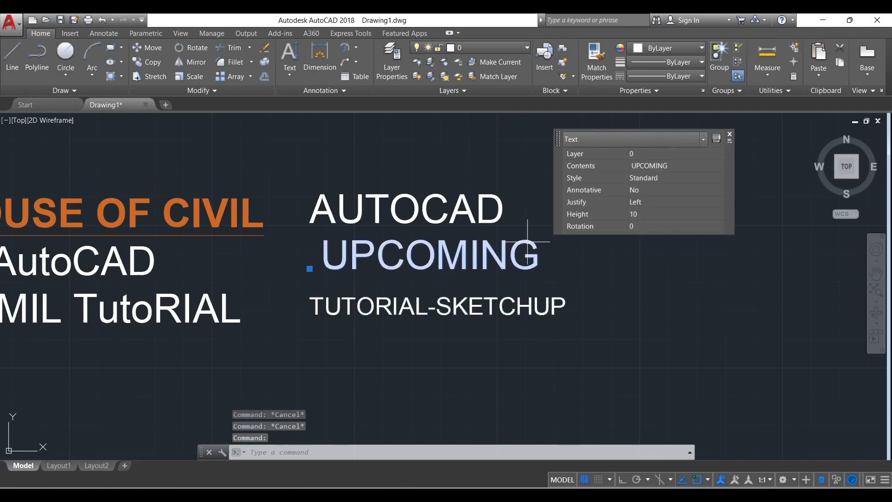
{"action": "left_click", "coordinate": [651, 215]}
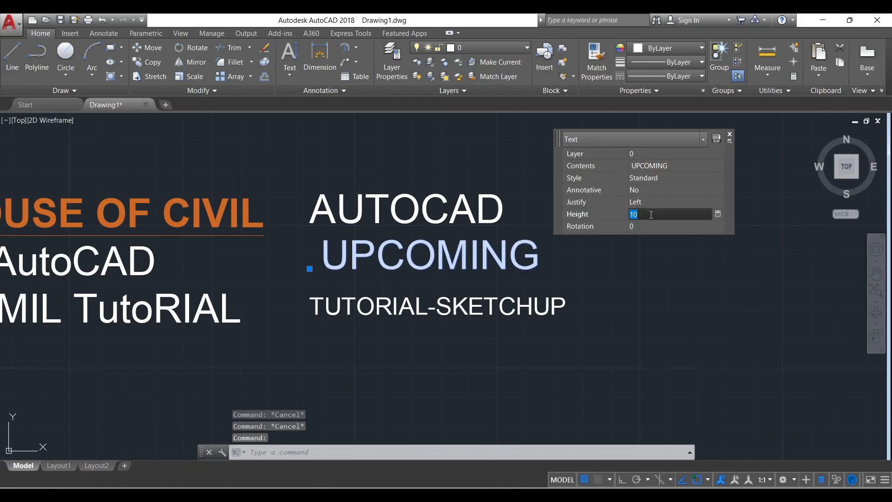
{"action": "type", "text": "5"}
{"action": "key", "text": "Return"}
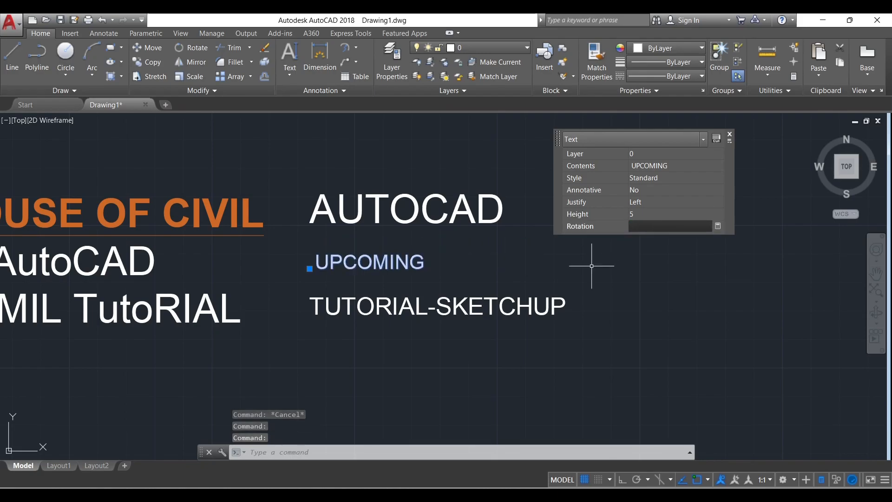
{"action": "key", "text": "Escape"}
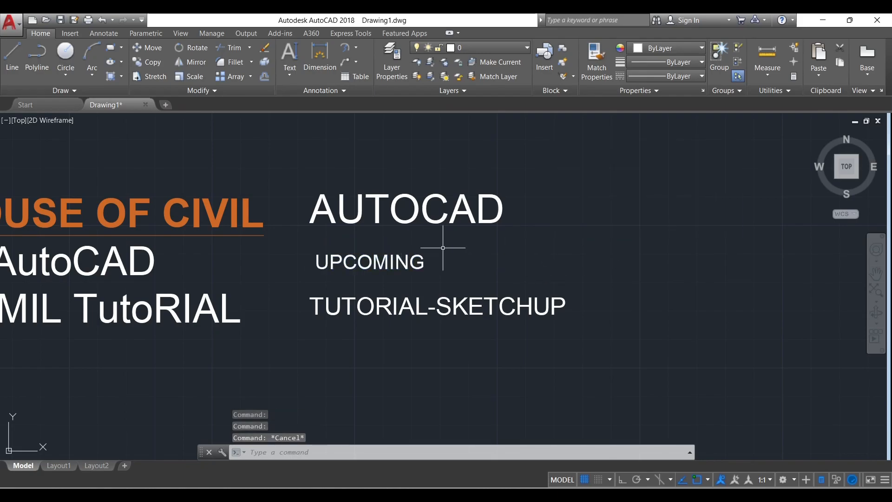
- Change the colour of the TUTORIAL-SKETCHUP text to orange 242,103,34
{"action": "left_click", "coordinate": [419, 305]}
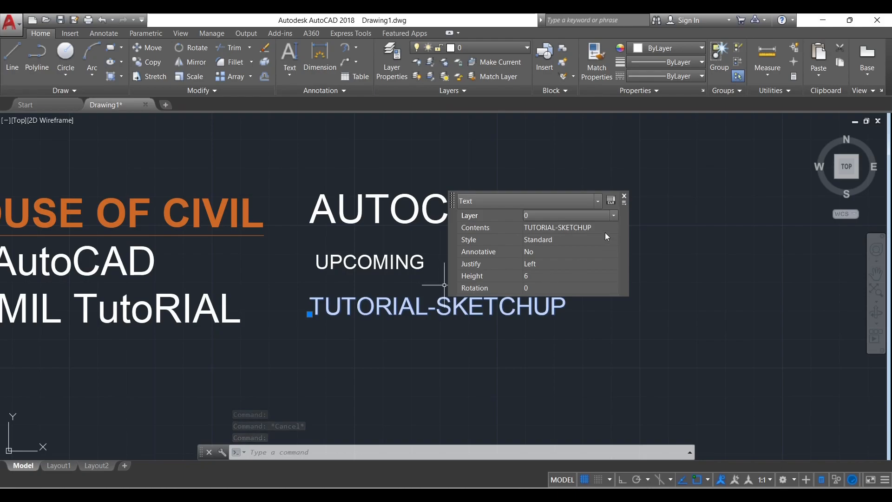
{"action": "left_click", "coordinate": [625, 196]}
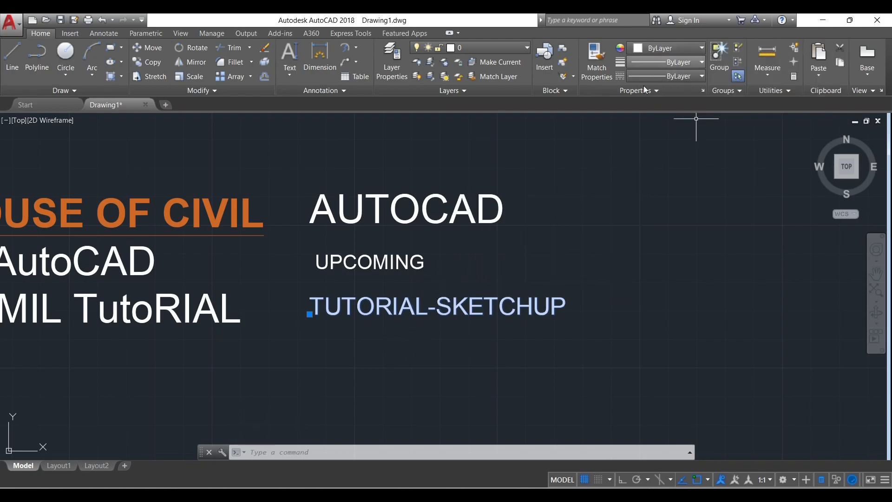
{"action": "left_click", "coordinate": [657, 46]}
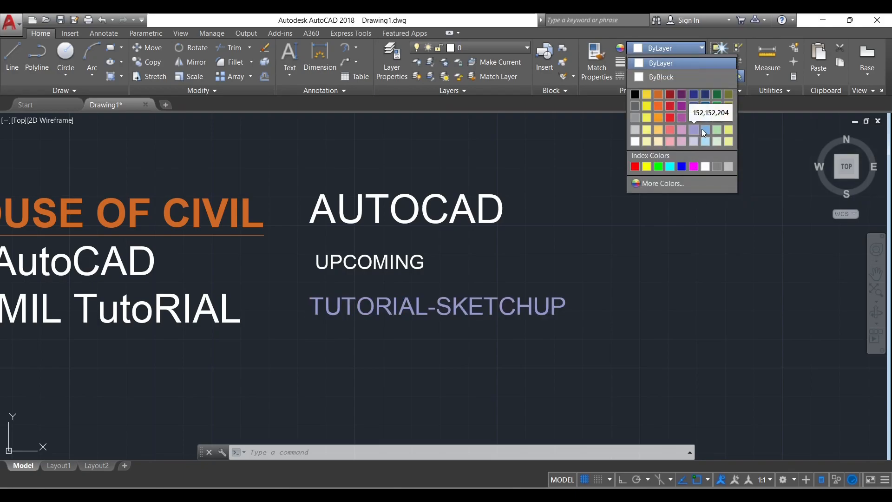
{"action": "left_click", "coordinate": [660, 104]}
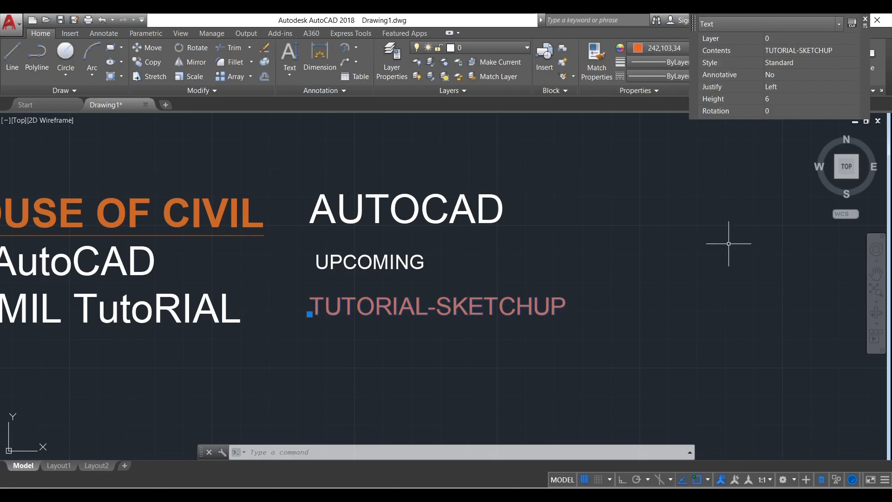
{"action": "key", "text": "Escape"}
{"action": "key", "text": "Escape"}
- Draw a vertical line separating the HOUSE OF CIVIL text block from the AUTOCAD text block
{"action": "scroll", "coordinate": [622, 232], "scroll_direction": "down", "scroll_amount": 3}
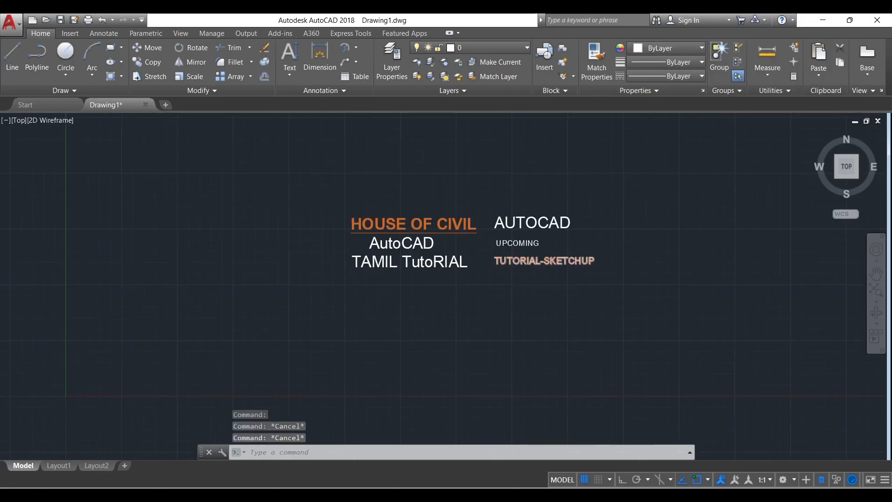
{"action": "scroll", "coordinate": [496, 243], "scroll_direction": "up", "scroll_amount": 3}
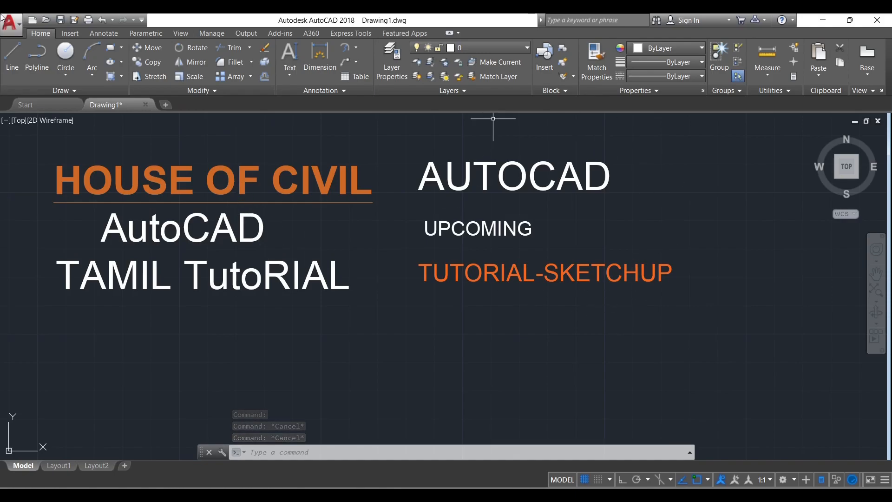
{"action": "left_click", "coordinate": [9, 55]}
{"action": "left_click", "coordinate": [388, 131]}
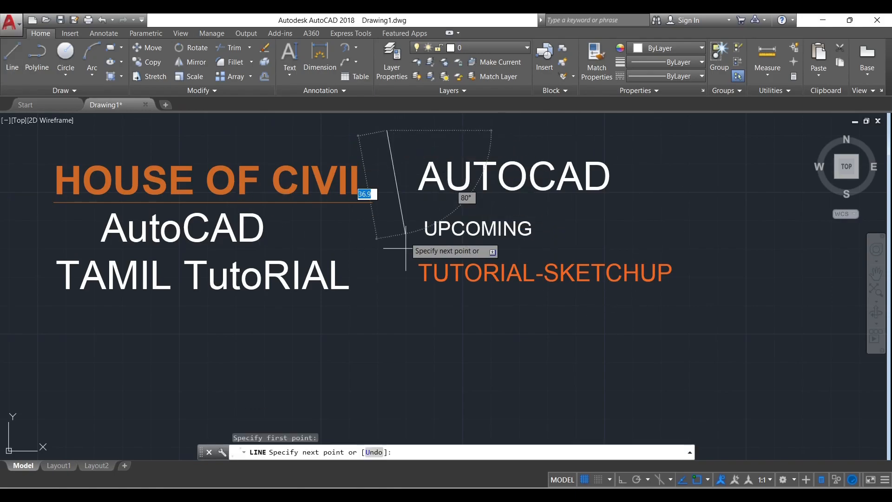
{"action": "left_click", "coordinate": [386, 329]}
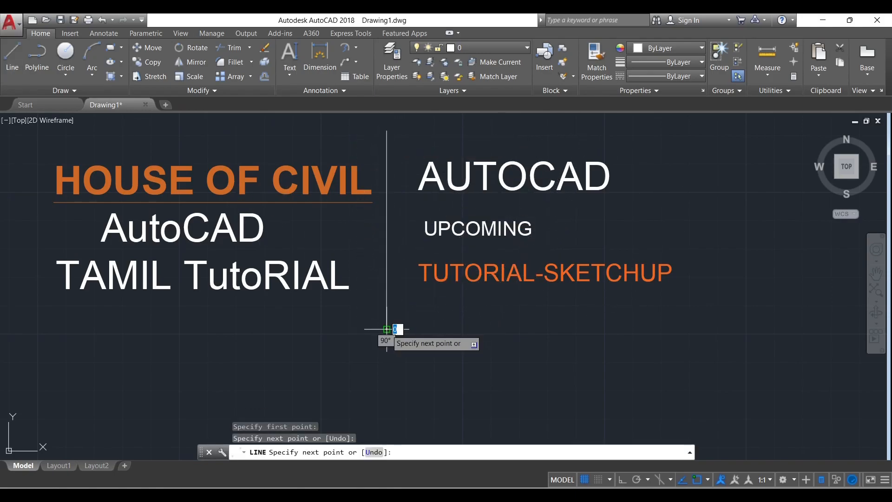
{"action": "key", "text": "Escape"}
{"action": "key", "text": "Escape"}
{"action": "key", "text": "Escape"}
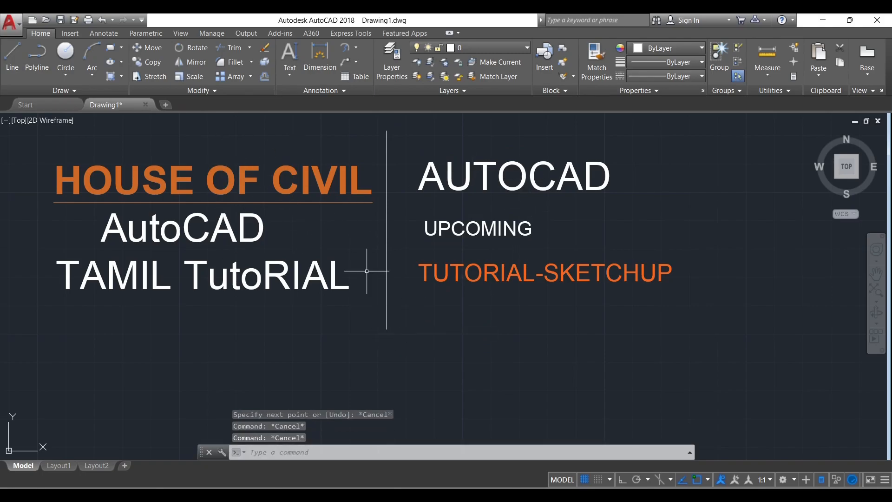
- Draw a horizontal line 100 units long below the text blocks with ortho mode on
{"action": "scroll", "coordinate": [496, 173], "scroll_direction": "down", "scroll_amount": 3}
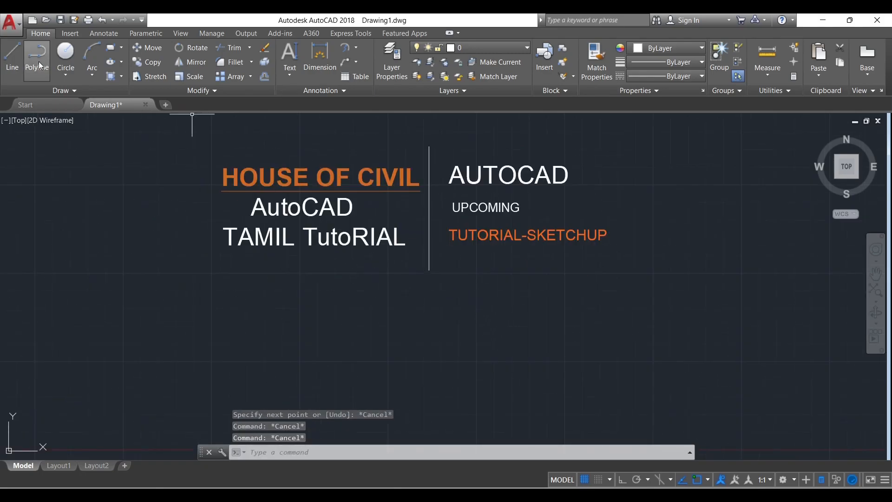
{"action": "left_click", "coordinate": [6, 69]}
{"action": "left_click", "coordinate": [353, 364]}
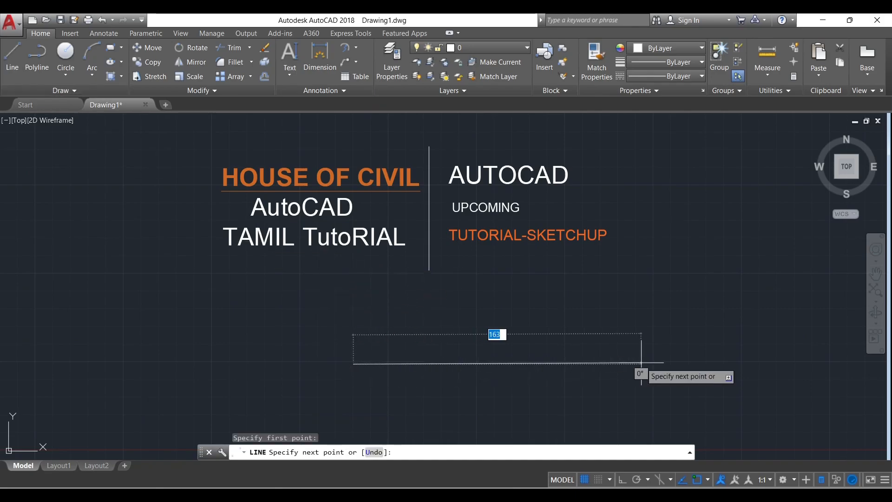
{"action": "key", "text": "F8"}
{"action": "type", "text": "100"}
{"action": "key", "text": "Return"}
{"action": "key", "text": "Escape"}
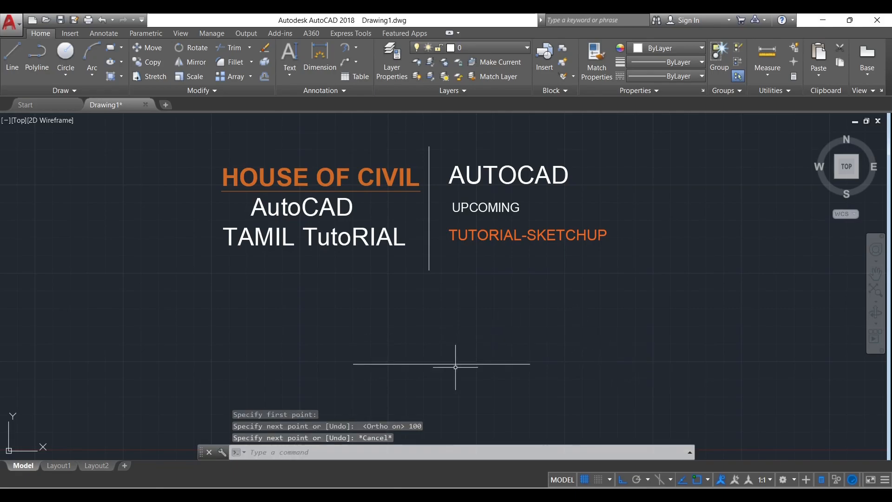
- Dimension the horizontal line between its two endpoints, placing the dimension line below it
{"action": "scroll", "coordinate": [458, 358], "scroll_direction": "up", "scroll_amount": 2}
{"action": "middle_click_drag", "start_coordinate": [504, 356], "coordinate": [484, 351]}
{"action": "left_click", "coordinate": [321, 54]}
{"action": "left_click", "coordinate": [254, 358]}
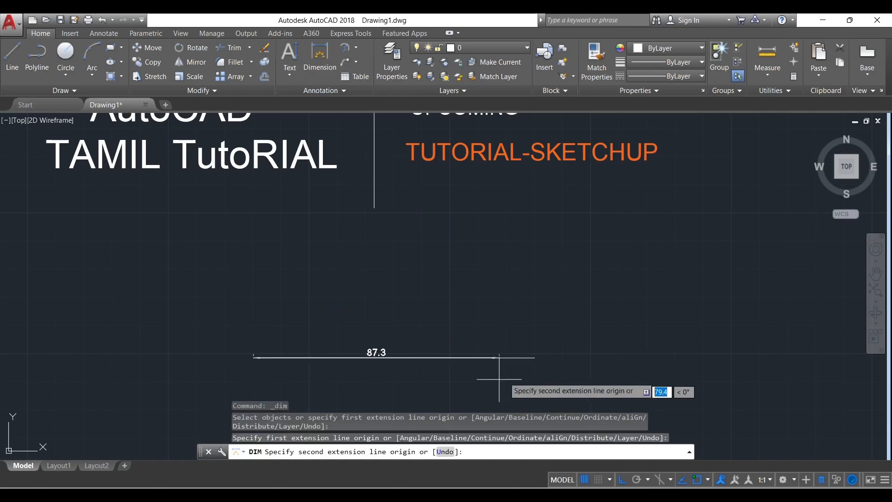
{"action": "left_click", "coordinate": [535, 358]}
{"action": "left_click", "coordinate": [521, 378]}
- Examine the new dimension's text, arrowheads and extension lines up close and leave the dimension command
{"action": "scroll", "coordinate": [440, 340], "scroll_direction": "down", "scroll_amount": 2}
{"action": "scroll", "coordinate": [440, 340], "scroll_direction": "up", "scroll_amount": 5}
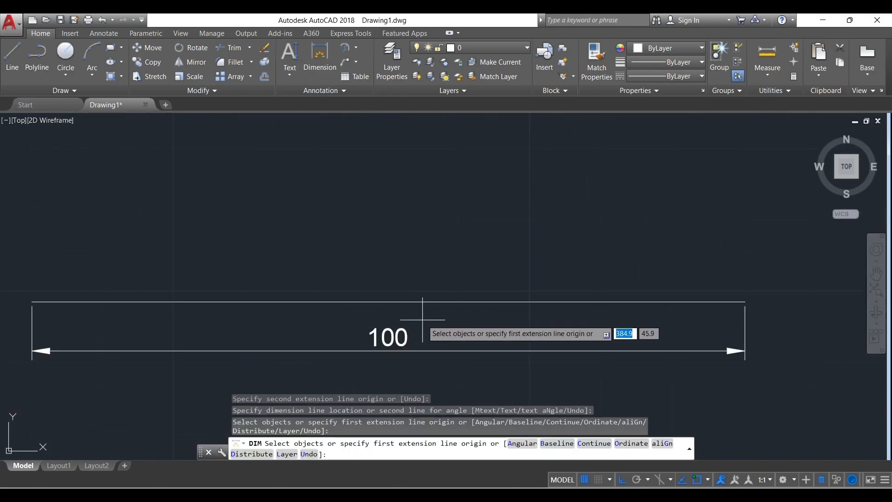
{"action": "scroll", "coordinate": [425, 330], "scroll_direction": "down", "scroll_amount": 2}
{"action": "scroll", "coordinate": [424, 330], "scroll_direction": "down", "scroll_amount": 6}
{"action": "scroll", "coordinate": [421, 331], "scroll_direction": "up", "scroll_amount": 3}
{"action": "key", "text": "Escape"}
{"action": "scroll", "coordinate": [436, 338], "scroll_direction": "up", "scroll_amount": 4}
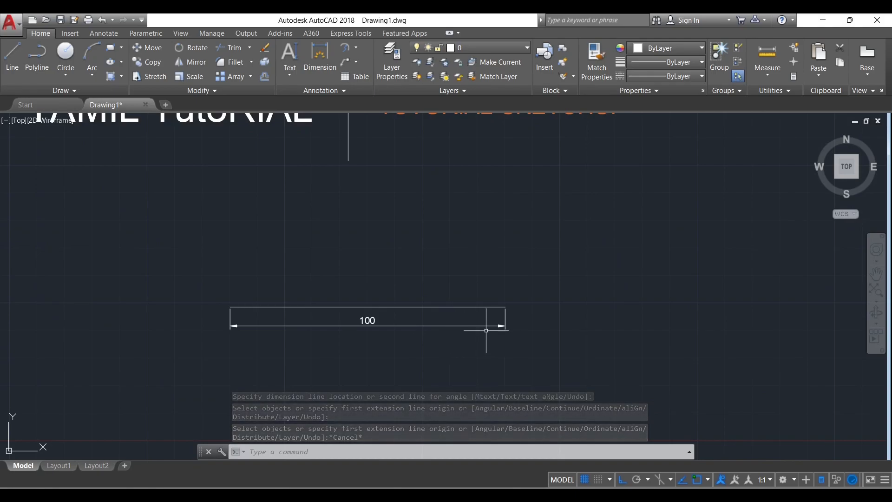
{"action": "scroll", "coordinate": [492, 330], "scroll_direction": "up", "scroll_amount": 3}
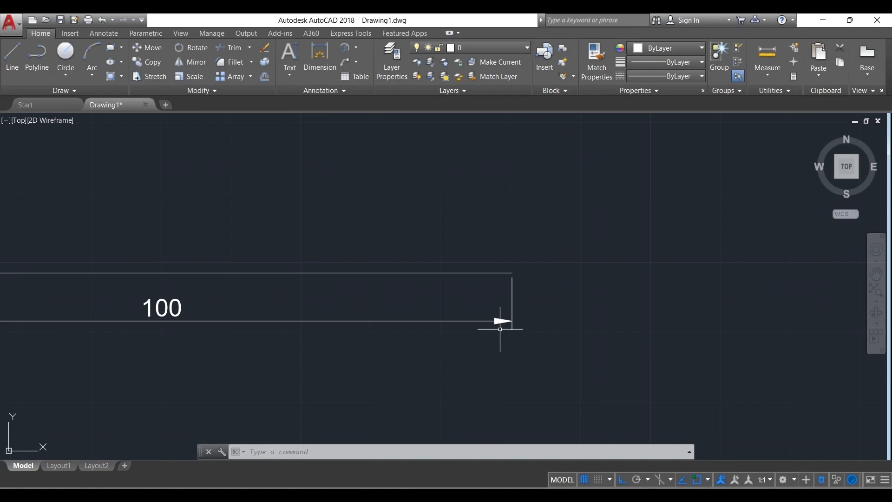
{"action": "scroll", "coordinate": [499, 327], "scroll_direction": "down", "scroll_amount": 3}
{"action": "middle_click_drag", "start_coordinate": [339, 322], "coordinate": [388, 325]}
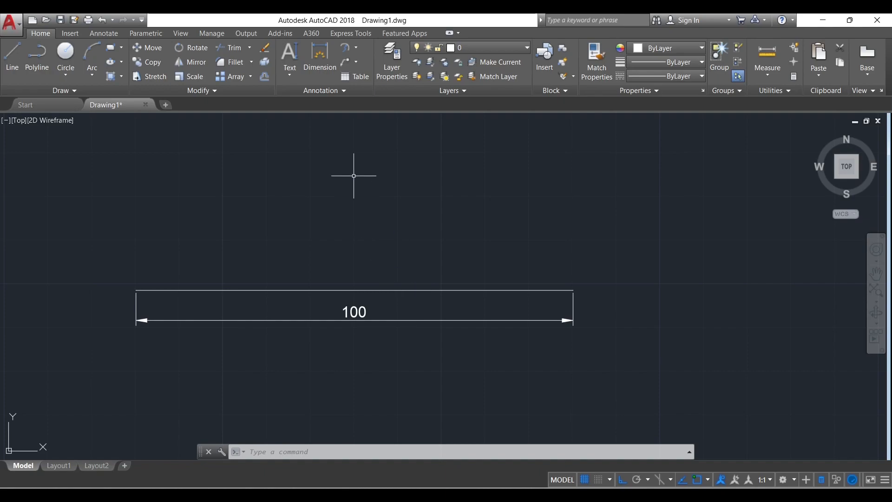
- Add a linear dimension above the horizontal line between its endpoints and delete the dimension below it
{"action": "middle_click_drag", "start_coordinate": [354, 176], "coordinate": [355, 231]}
{"action": "left_click", "coordinate": [356, 49]}
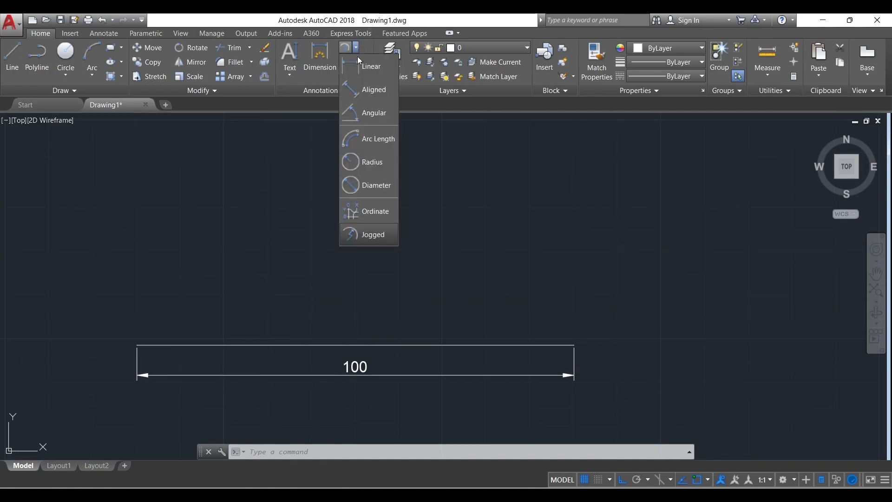
{"action": "left_click", "coordinate": [357, 64]}
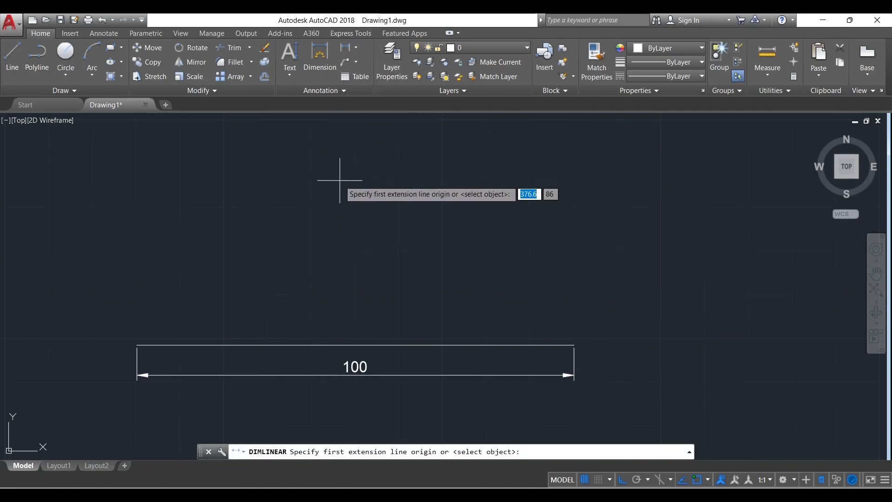
{"action": "left_click", "coordinate": [137, 345]}
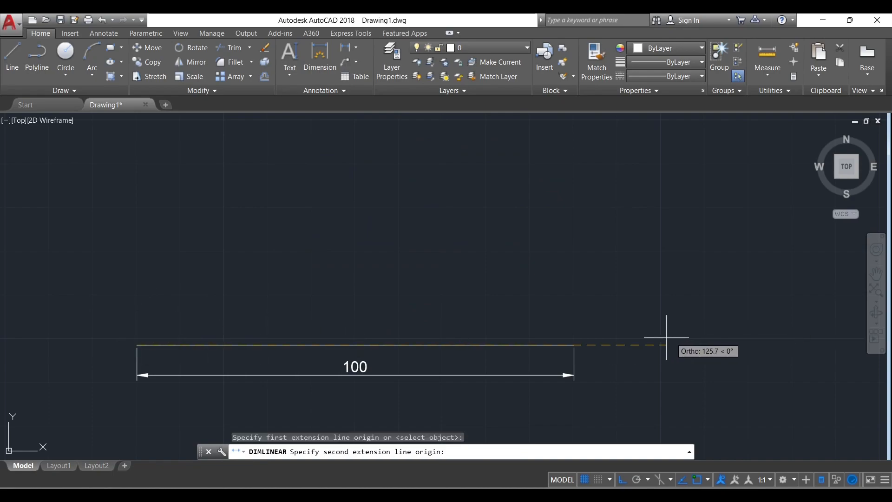
{"action": "left_click", "coordinate": [575, 345]}
{"action": "left_click", "coordinate": [535, 316]}
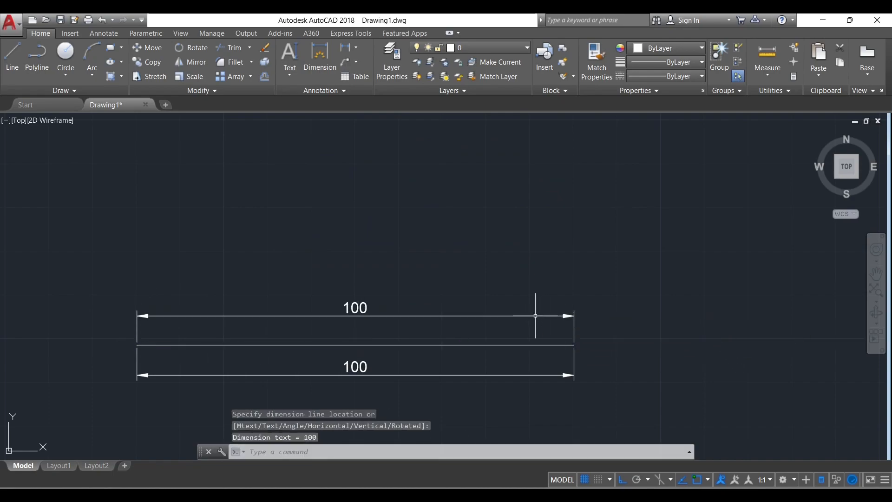
{"action": "left_click", "coordinate": [243, 375]}
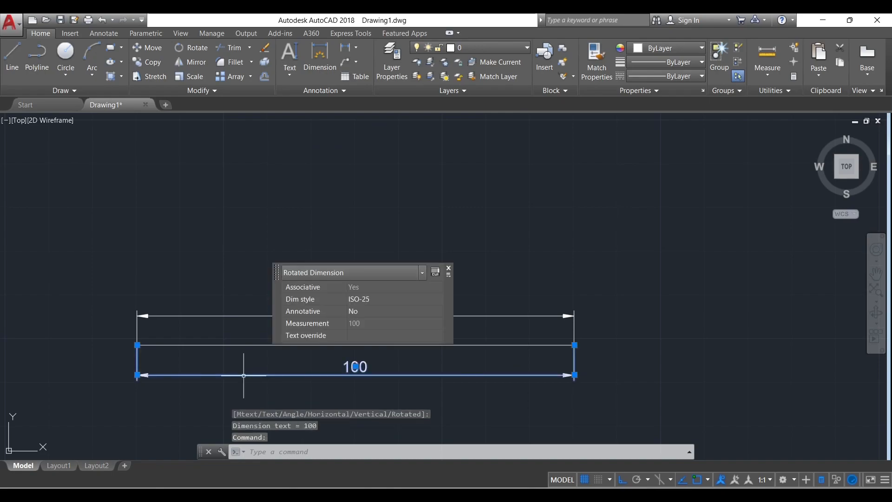
{"action": "key", "text": "Delete"}
- With ortho mode off, draw a slanted line rising to the right from a point near the horizontal line's left end
{"action": "type", "text": "l"}
{"action": "key", "text": "Return"}
{"action": "left_click", "coordinate": [180, 345]}
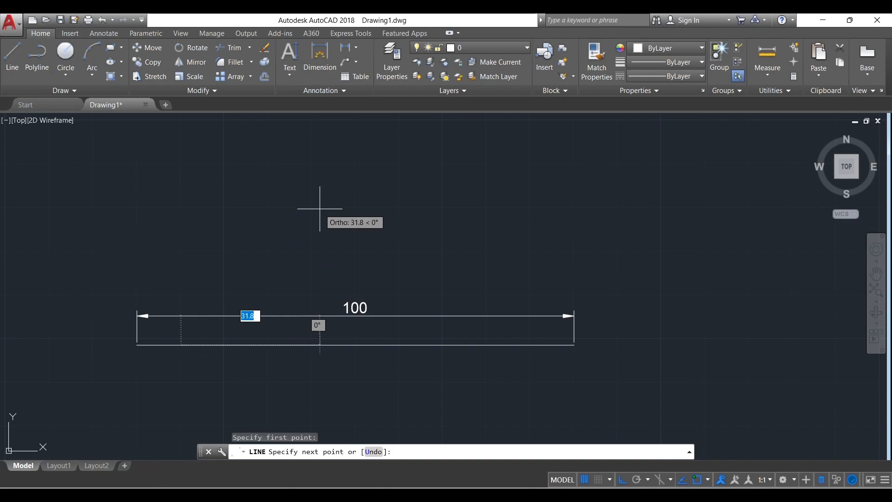
{"action": "key", "text": "F9"}
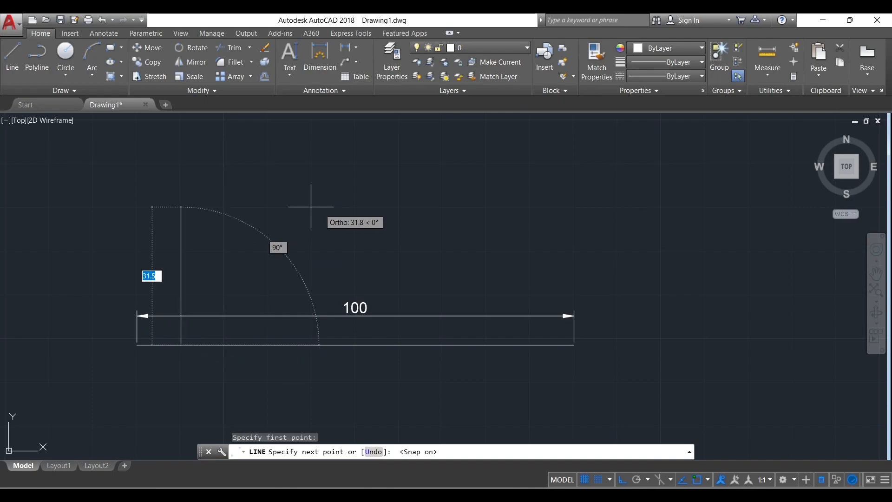
{"action": "key", "text": "F9"}
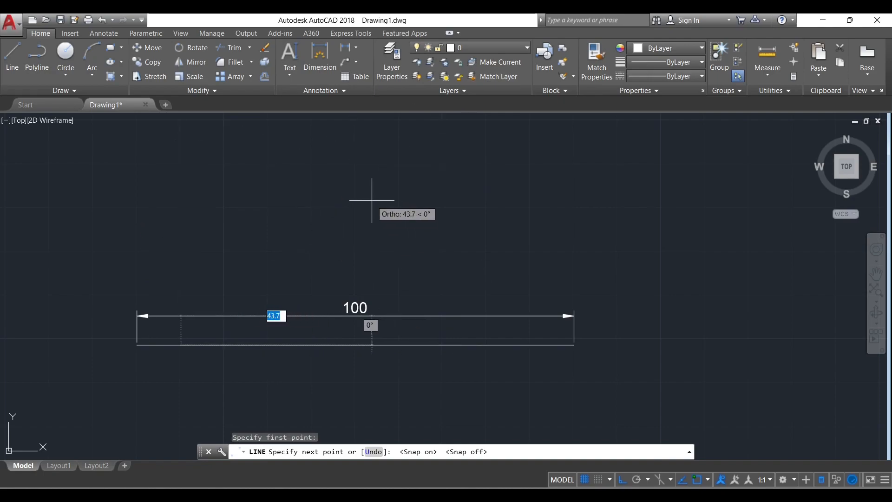
{"action": "key", "text": "F8"}
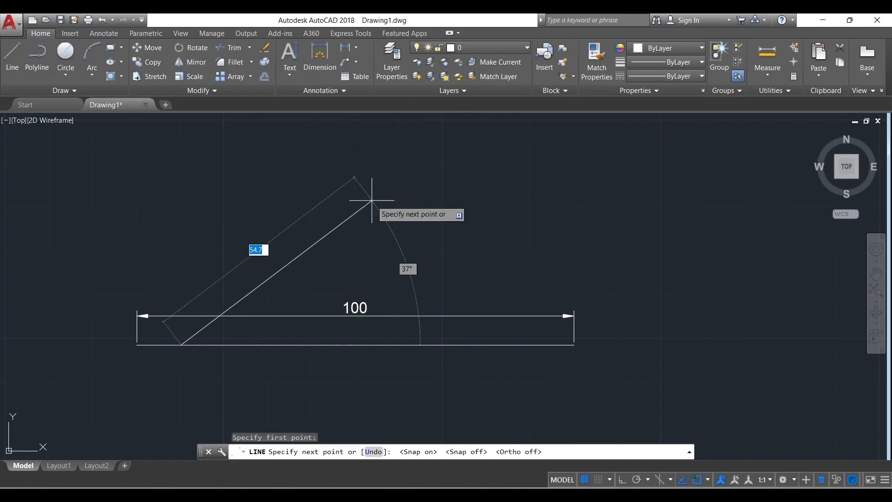
{"action": "left_click", "coordinate": [328, 178]}
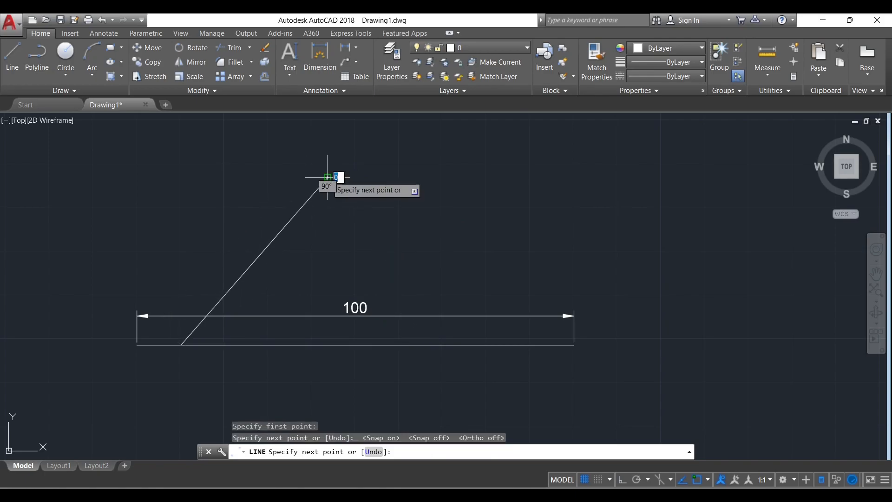
{"action": "key", "text": "Escape"}
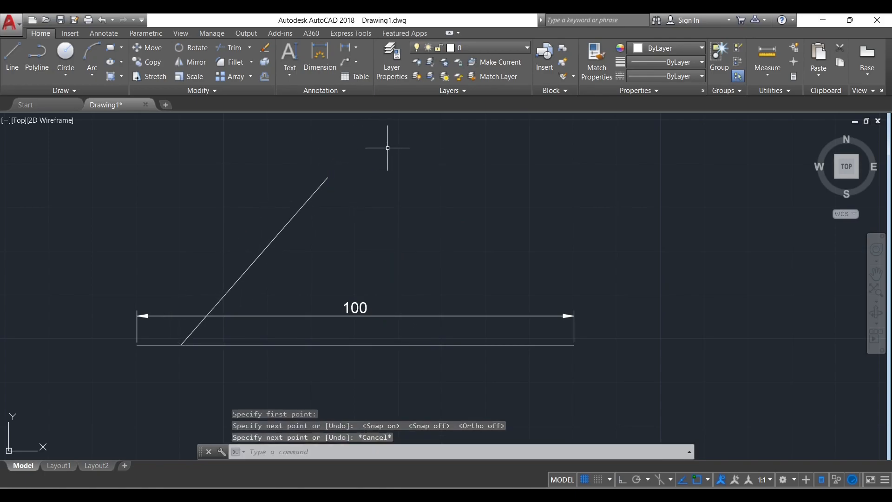
- Add an aligned dimension between the slanted line's two endpoints, placing it parallel to the line on its upper-left side
{"action": "left_click", "coordinate": [356, 47]}
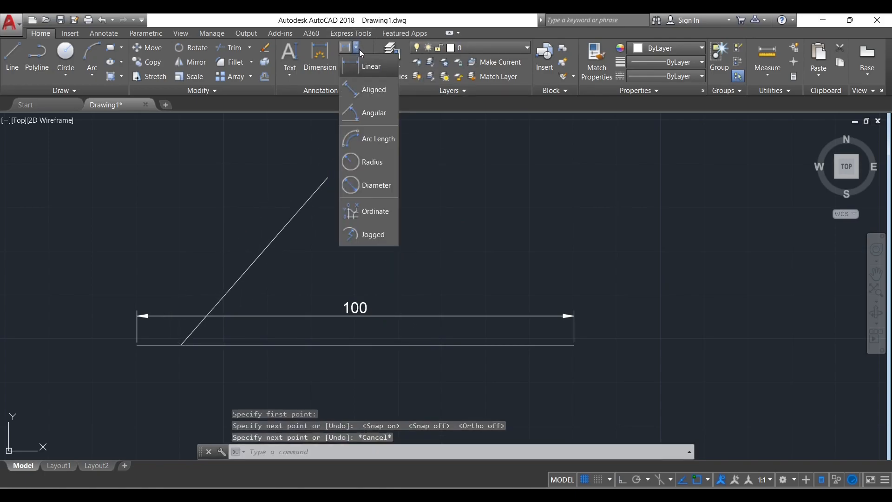
{"action": "left_click", "coordinate": [373, 93]}
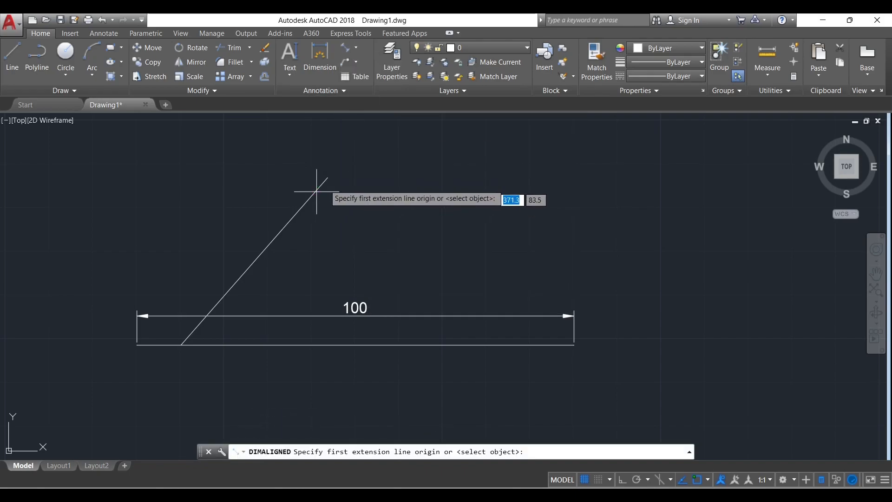
{"action": "left_click", "coordinate": [330, 174]}
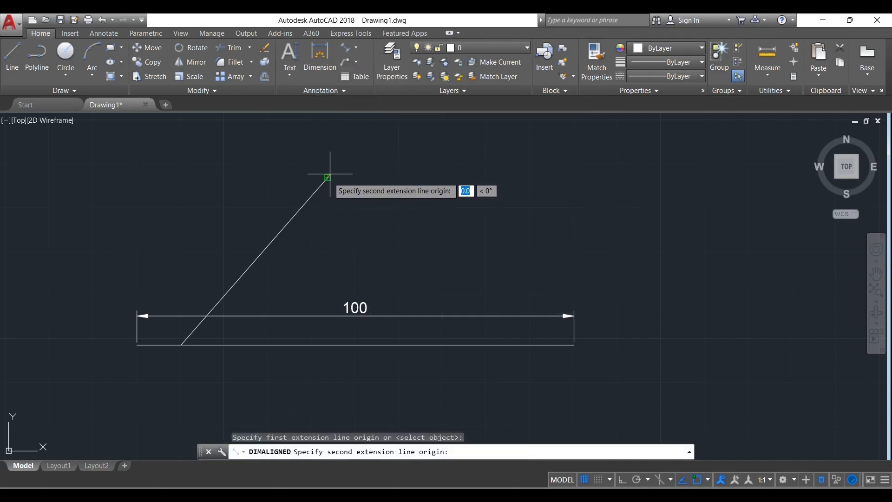
{"action": "left_click", "coordinate": [181, 344]}
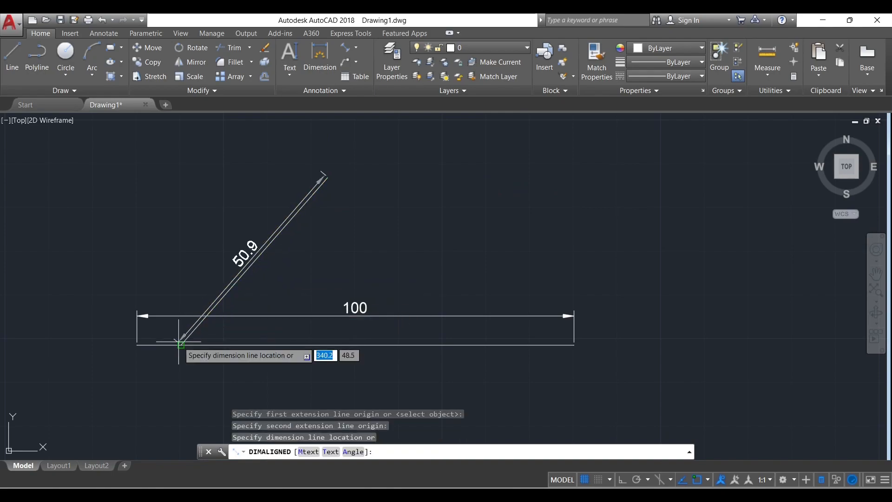
{"action": "left_click", "coordinate": [204, 287]}
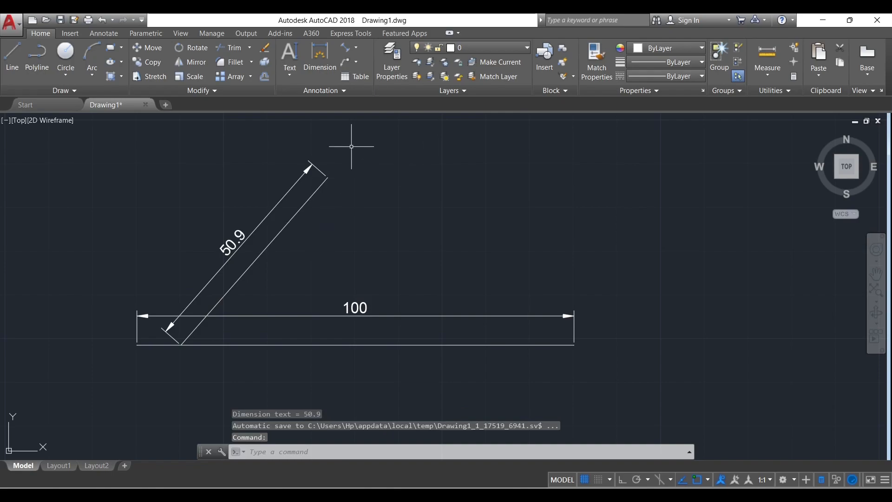
- Try to apply a linear dimension between the slanted line's two endpoints
{"action": "left_click", "coordinate": [356, 47]}
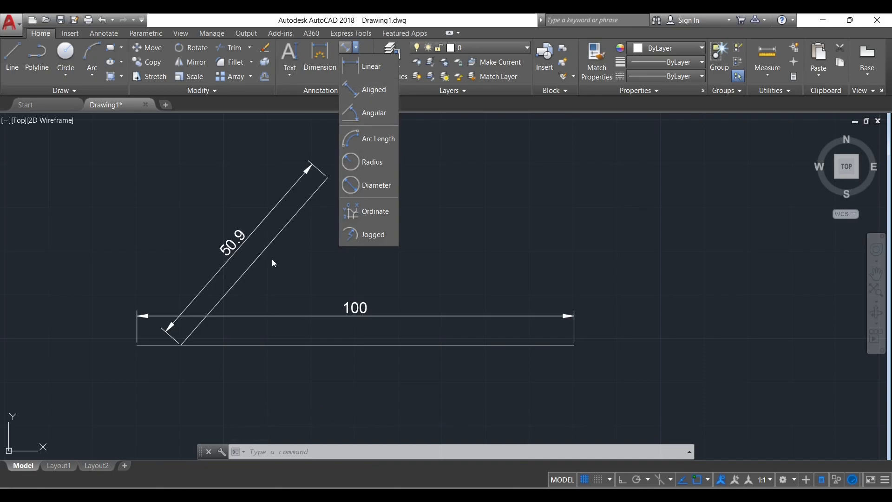
{"action": "left_click", "coordinate": [359, 74]}
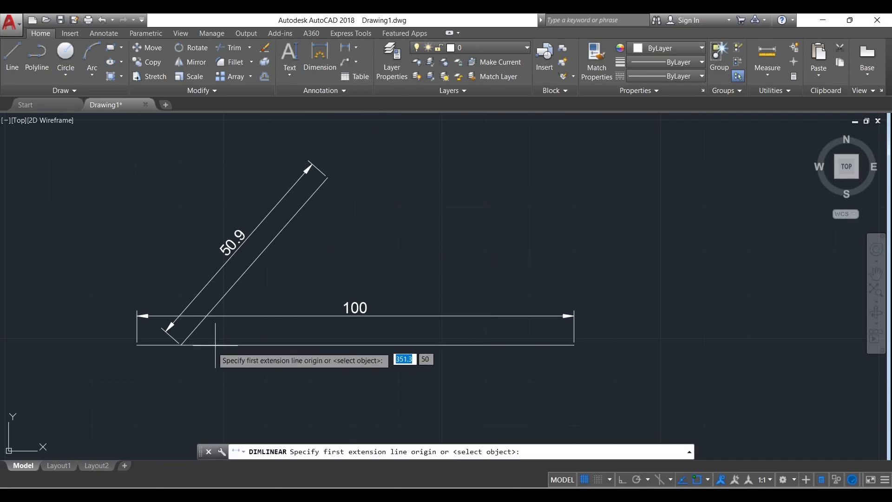
{"action": "left_click", "coordinate": [182, 344]}
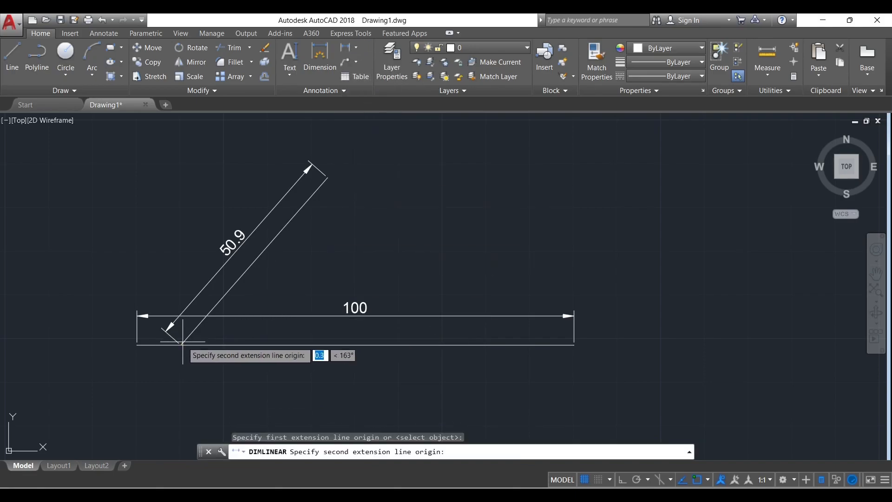
{"action": "left_click", "coordinate": [328, 178]}
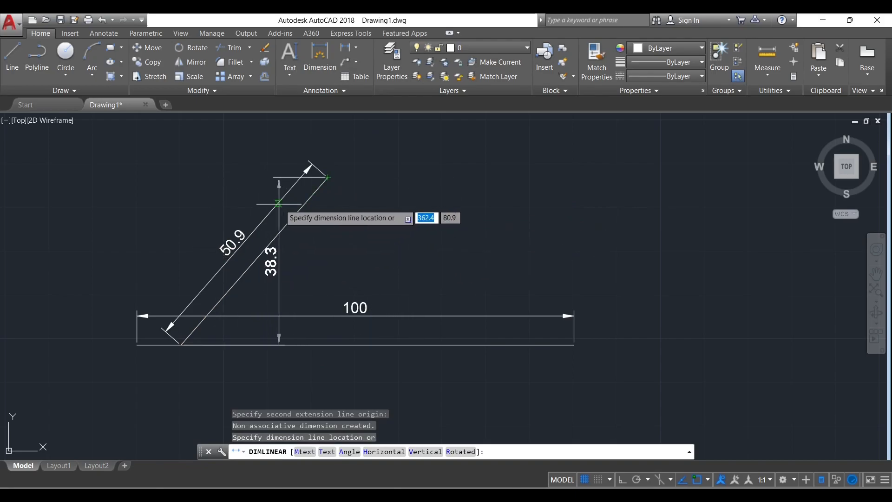
{"action": "key", "text": "Escape"}
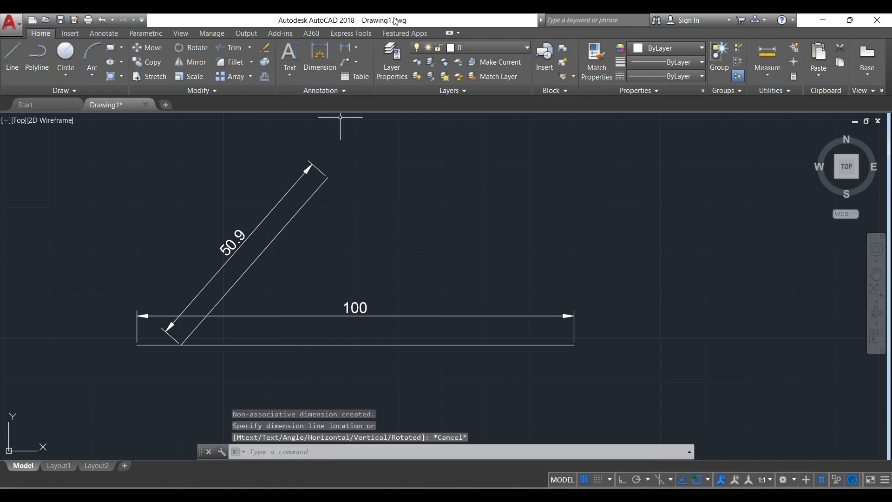
- Add an angular dimension between the slanted line and the horizontal line, placing its arc inside the angle
{"action": "left_click", "coordinate": [357, 47]}
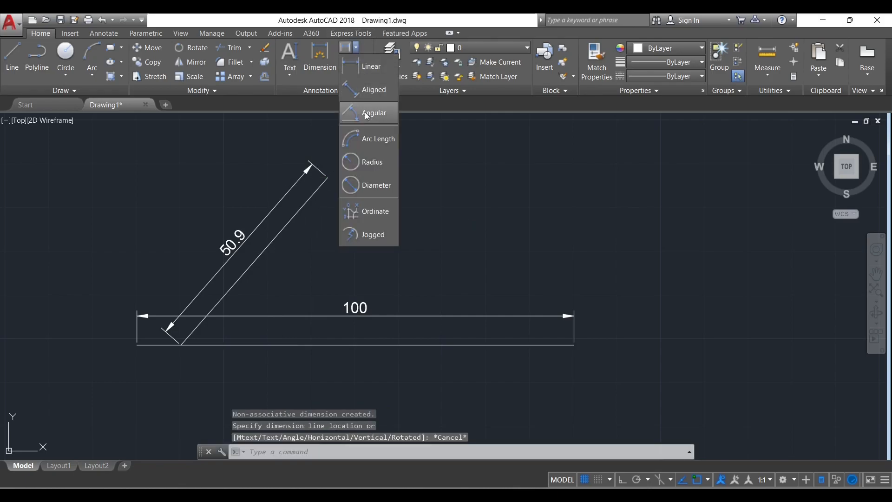
{"action": "left_click", "coordinate": [365, 113]}
{"action": "left_click", "coordinate": [200, 324]}
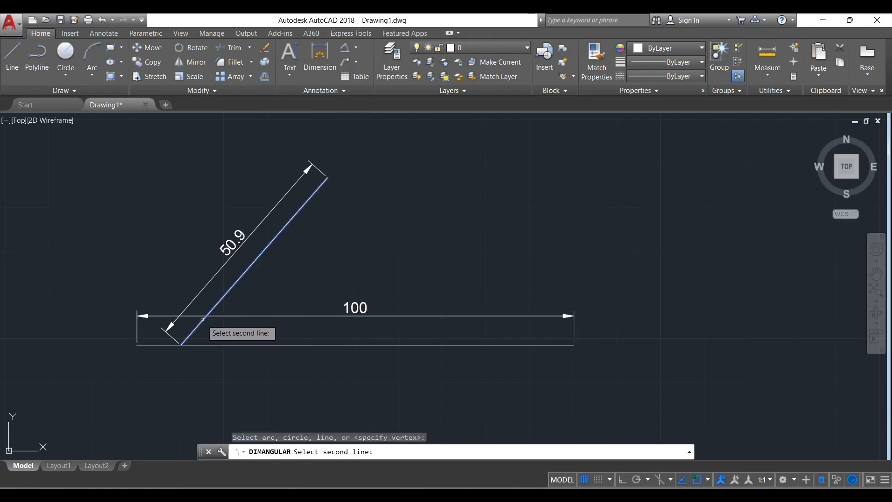
{"action": "left_click", "coordinate": [214, 341]}
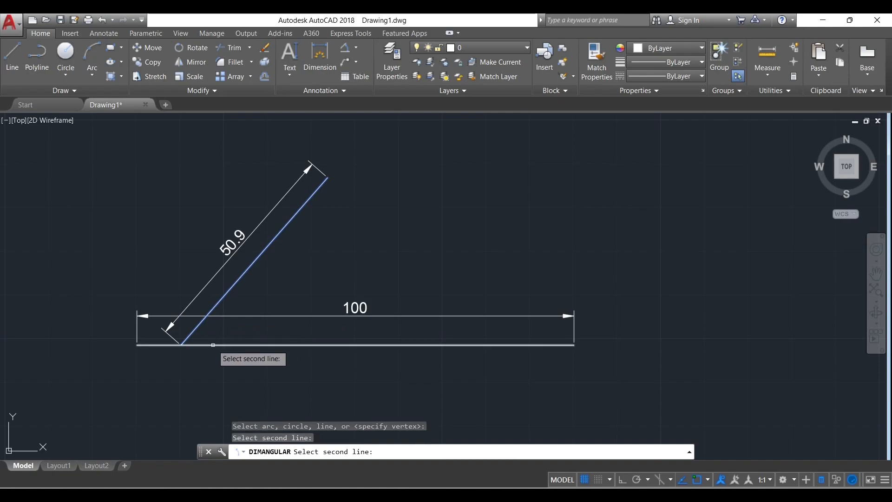
{"action": "left_click", "coordinate": [219, 345]}
{"action": "left_click", "coordinate": [266, 297]}
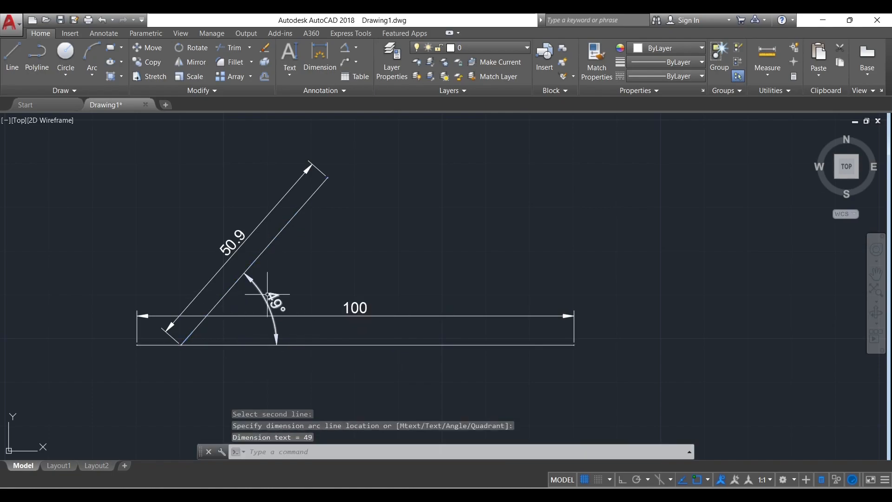
{"action": "scroll", "coordinate": [296, 288], "scroll_direction": "up", "scroll_amount": 2}
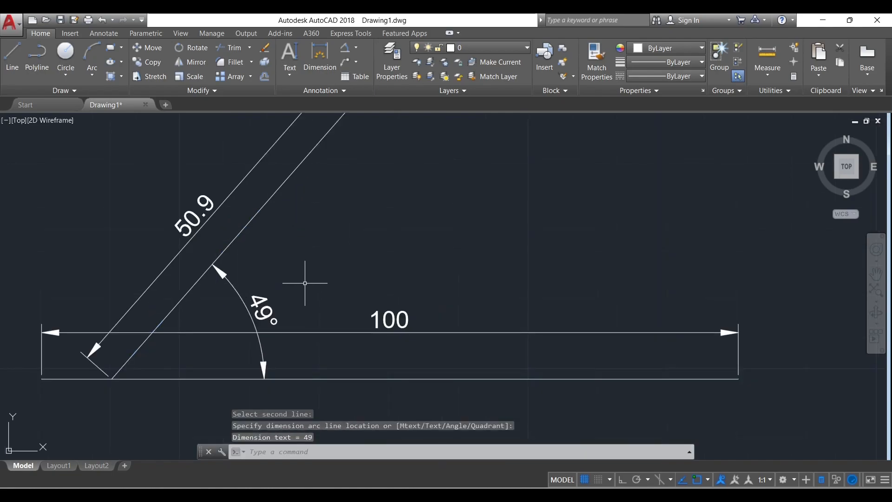
- Draw a three-point arc with a radius of about 24, bulging upward above the horizontal line and beside the slanted line
{"action": "left_click", "coordinate": [355, 47]}
{"action": "left_click", "coordinate": [92, 58]}
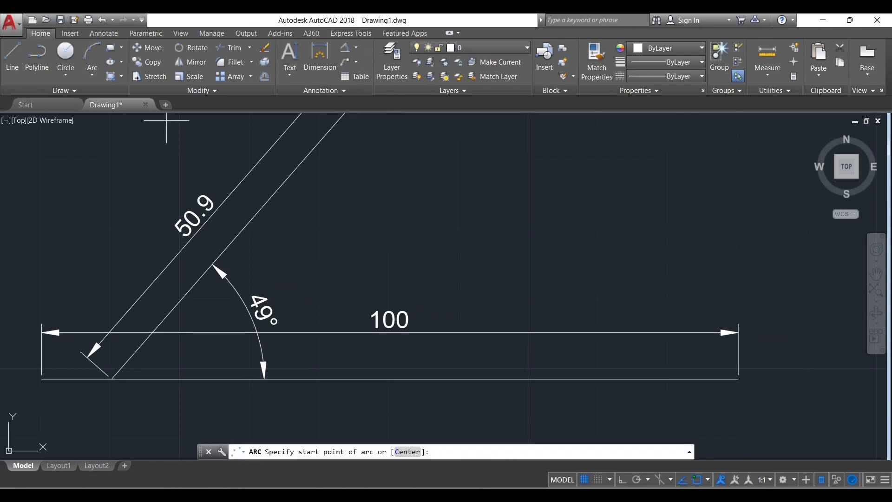
{"action": "left_click", "coordinate": [368, 230]}
{"action": "left_click", "coordinate": [440, 125]}
{"action": "left_click", "coordinate": [700, 232]}
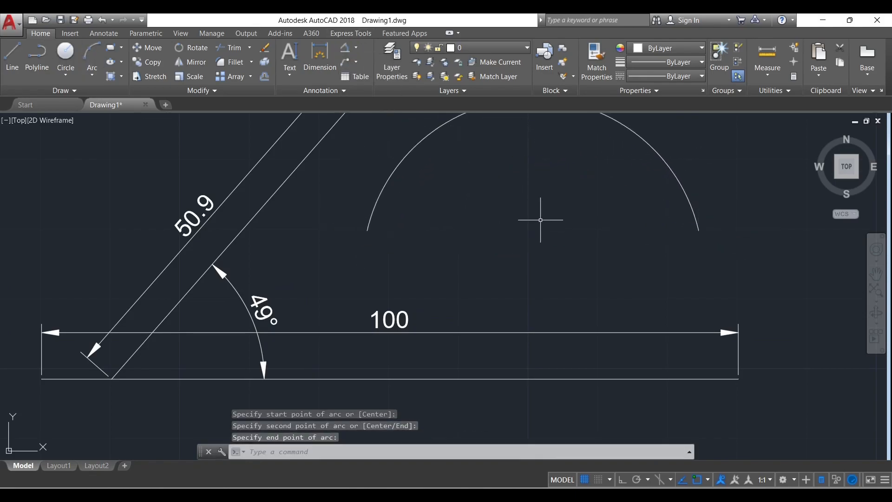
- Add an arc length dimension to the arc, placing it just outside the curve
{"action": "scroll", "coordinate": [469, 260], "scroll_direction": "down", "scroll_amount": 4}
{"action": "scroll", "coordinate": [462, 228], "scroll_direction": "up", "scroll_amount": 2}
{"action": "left_click", "coordinate": [359, 50]}
{"action": "left_click", "coordinate": [368, 141]}
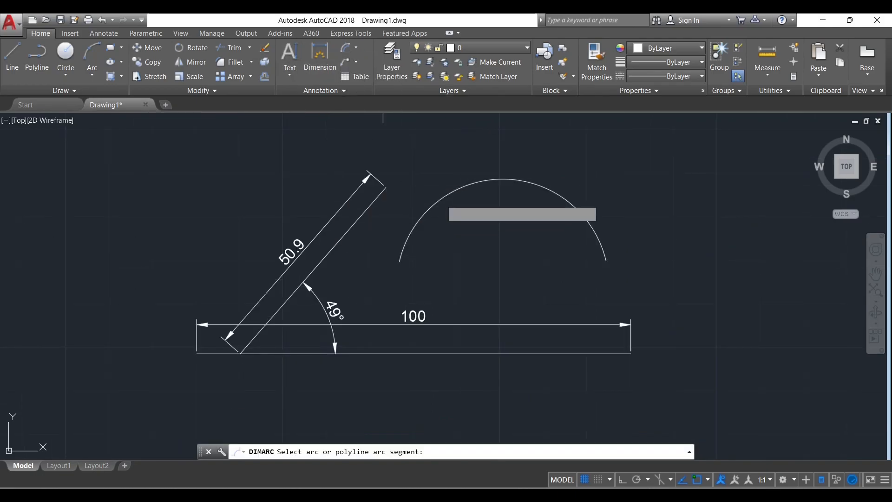
{"action": "left_click", "coordinate": [440, 200]}
{"action": "left_click", "coordinate": [513, 168]}
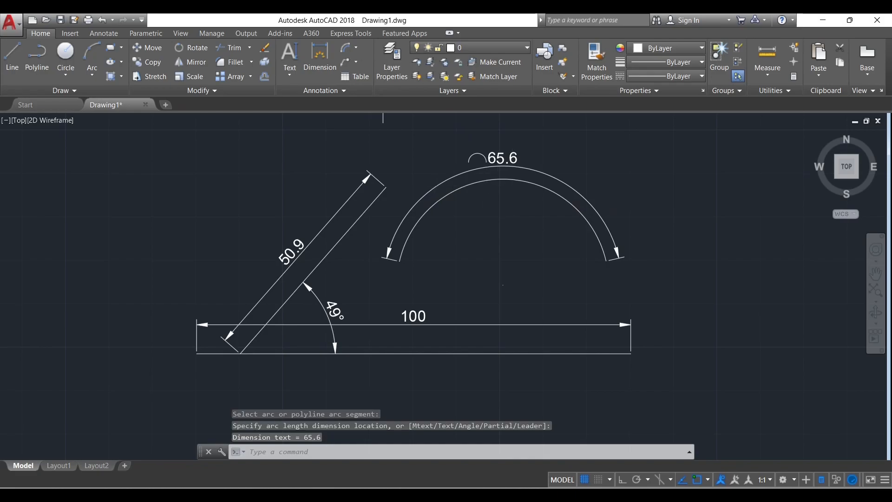
- Add a radius dimension to the arc, placing its text outside the curve, right of the arc length text
{"action": "scroll", "coordinate": [513, 168], "scroll_direction": "up", "scroll_amount": 2}
{"action": "scroll", "coordinate": [461, 225], "scroll_direction": "down", "scroll_amount": 2}
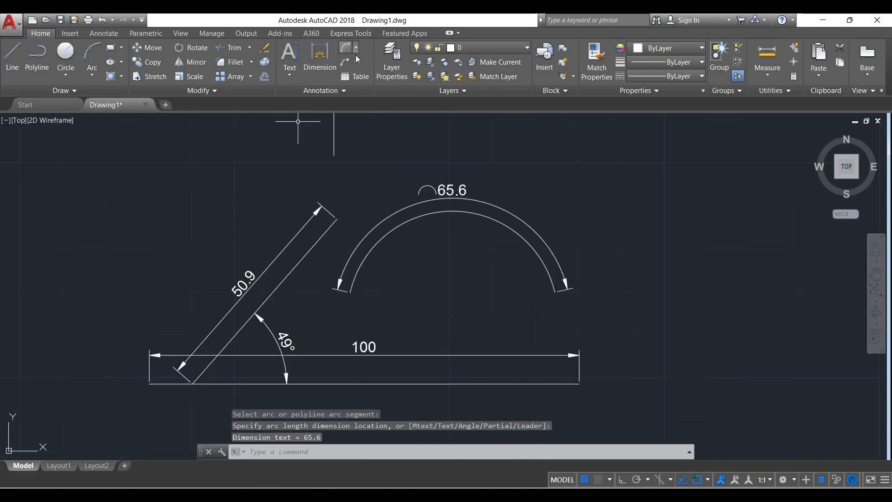
{"action": "left_click", "coordinate": [358, 46]}
{"action": "left_click", "coordinate": [365, 158]}
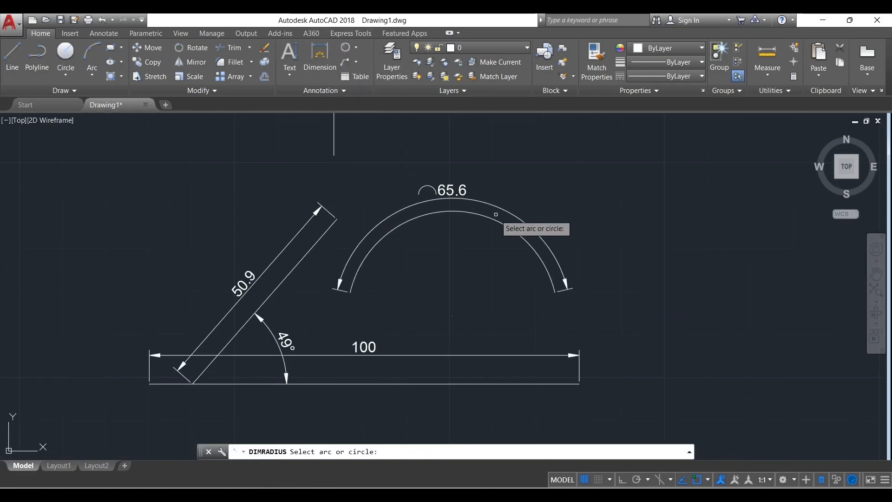
{"action": "left_click", "coordinate": [500, 222]}
{"action": "left_click", "coordinate": [496, 200]}
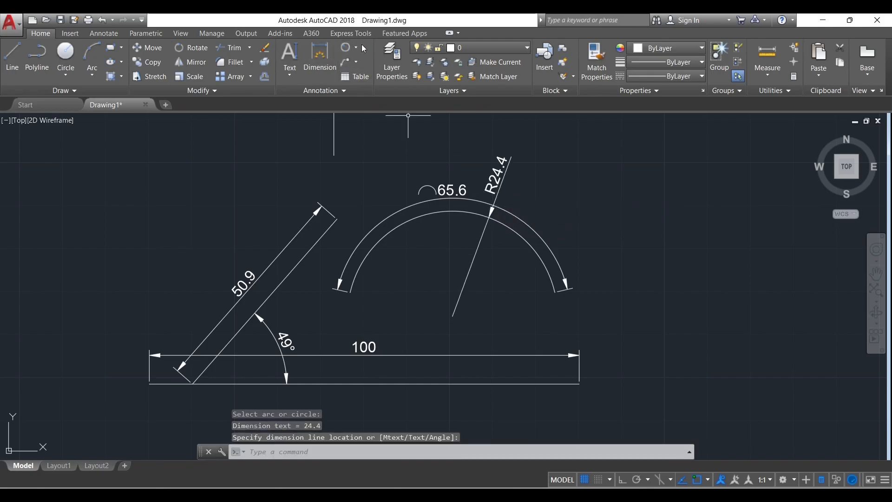
- Add a diameter dimension to the arc, placing its text outside the curve just right of the radius dimension
{"action": "left_click", "coordinate": [356, 45]}
{"action": "left_click", "coordinate": [366, 178]}
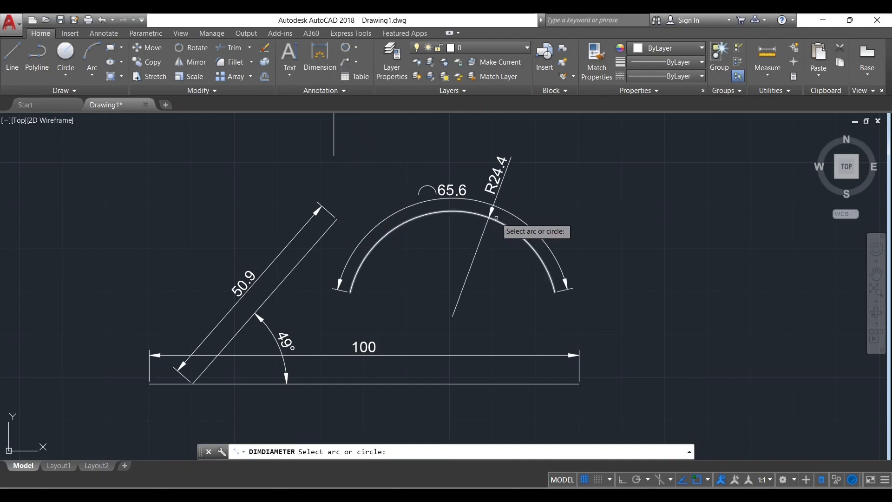
{"action": "left_click", "coordinate": [498, 222]}
{"action": "left_click", "coordinate": [518, 200]}
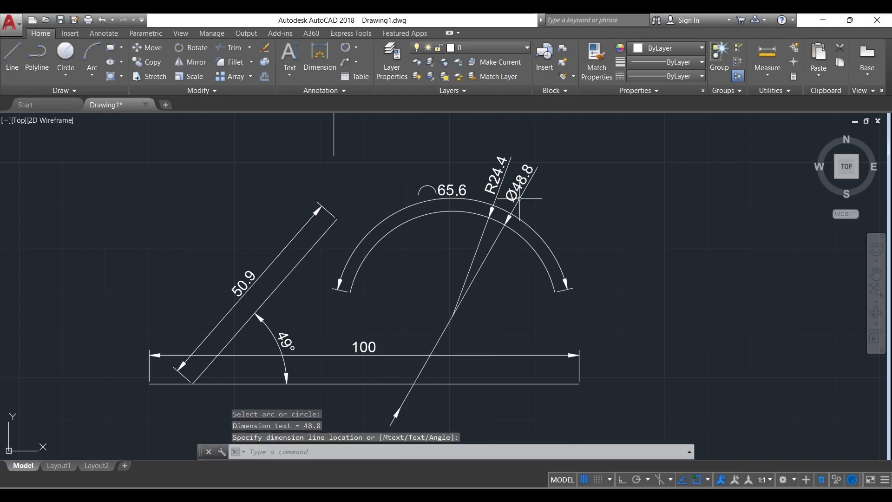
- Add an ordinate dimension at the horizontal line's left endpoint, with its leader ending to the left and slightly below
{"action": "scroll", "coordinate": [458, 200], "scroll_direction": "down", "scroll_amount": 2}
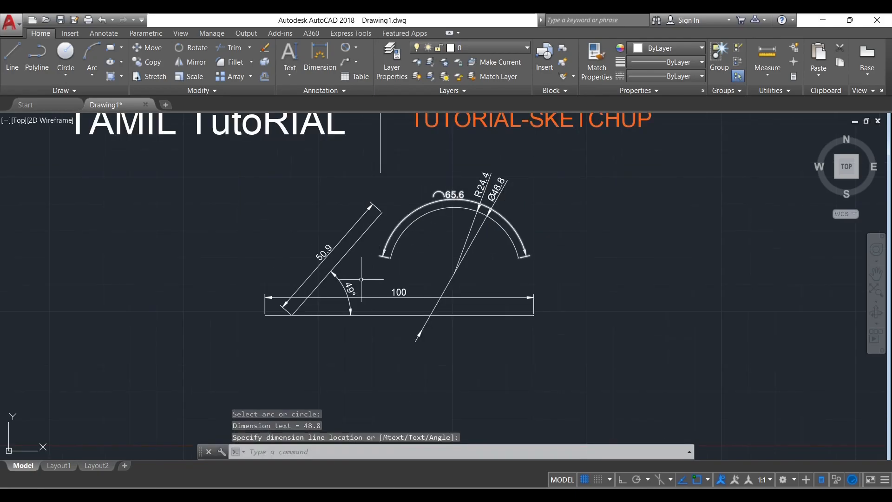
{"action": "left_click", "coordinate": [357, 48]}
{"action": "left_click", "coordinate": [364, 213]}
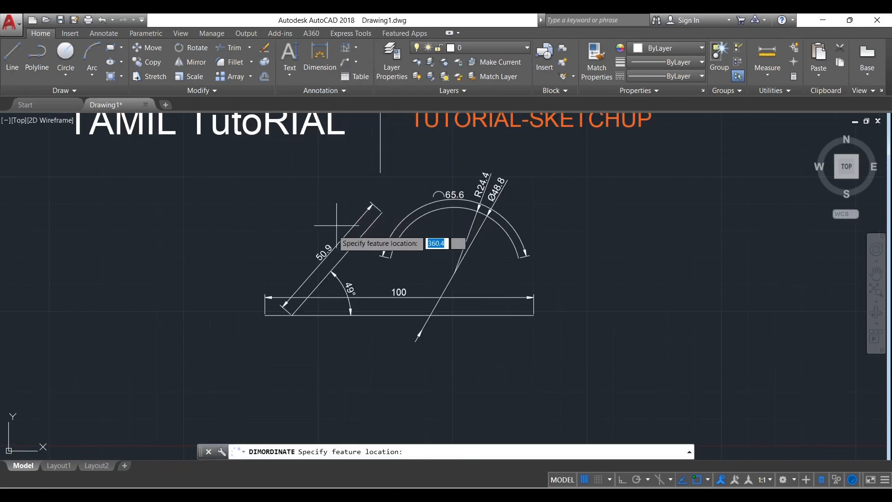
{"action": "scroll", "coordinate": [265, 316], "scroll_direction": "up", "scroll_amount": 5}
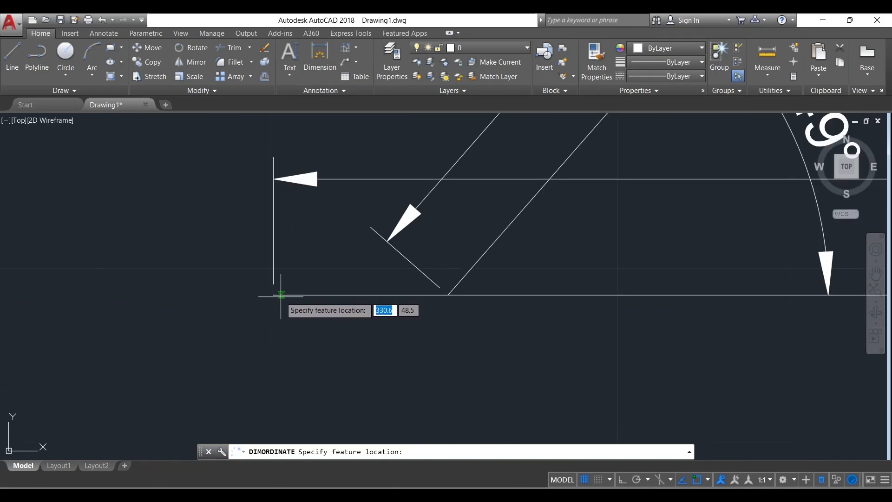
{"action": "left_click", "coordinate": [273, 295]}
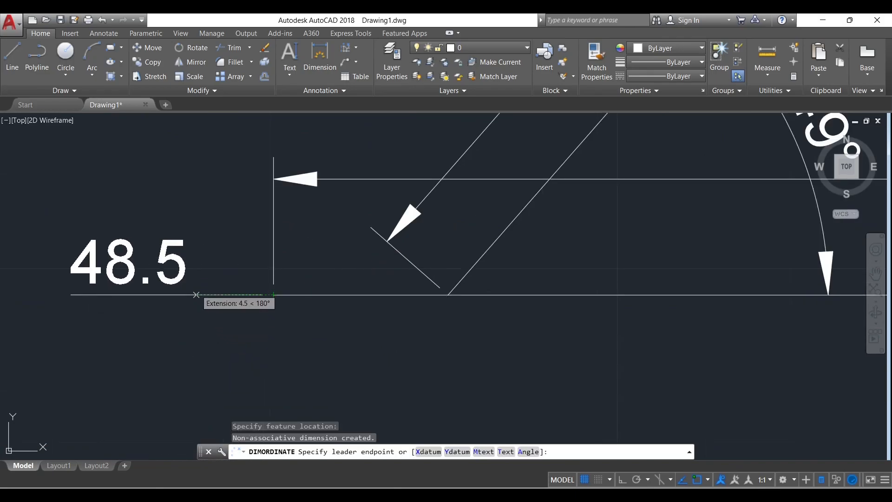
{"action": "scroll", "coordinate": [264, 308], "scroll_direction": "down", "scroll_amount": 3}
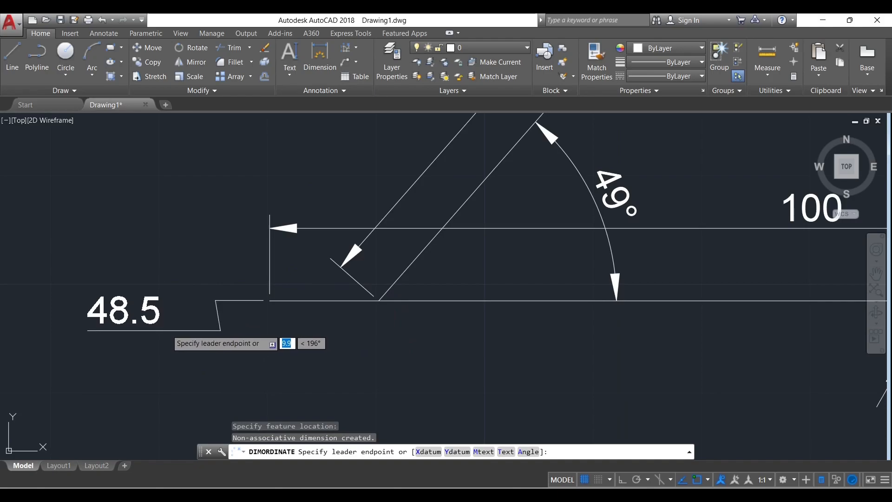
{"action": "scroll", "coordinate": [174, 342], "scroll_direction": "down", "scroll_amount": 2}
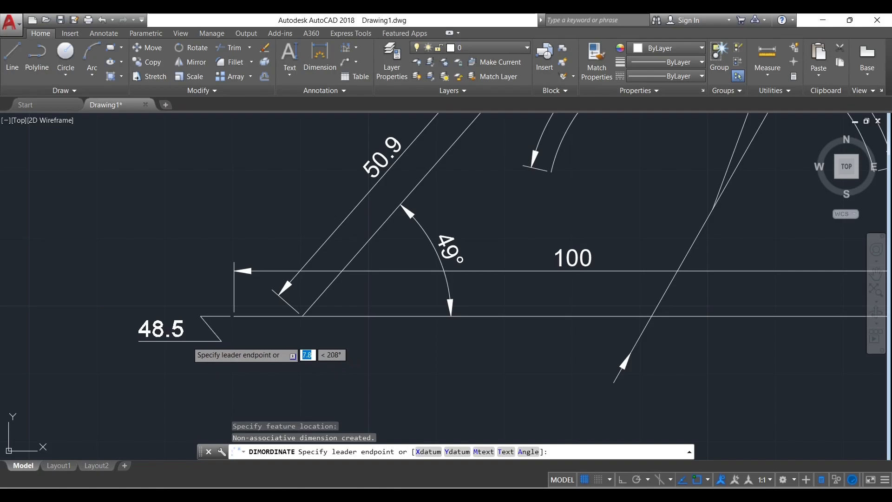
{"action": "left_click", "coordinate": [140, 341]}
- Examine the ordinate dimension at the horizontal line's left end in relation to the drawing's origin and X axis
{"action": "scroll", "coordinate": [231, 304], "scroll_direction": "down", "scroll_amount": 6}
{"action": "scroll", "coordinate": [215, 309], "scroll_direction": "up", "scroll_amount": 6}
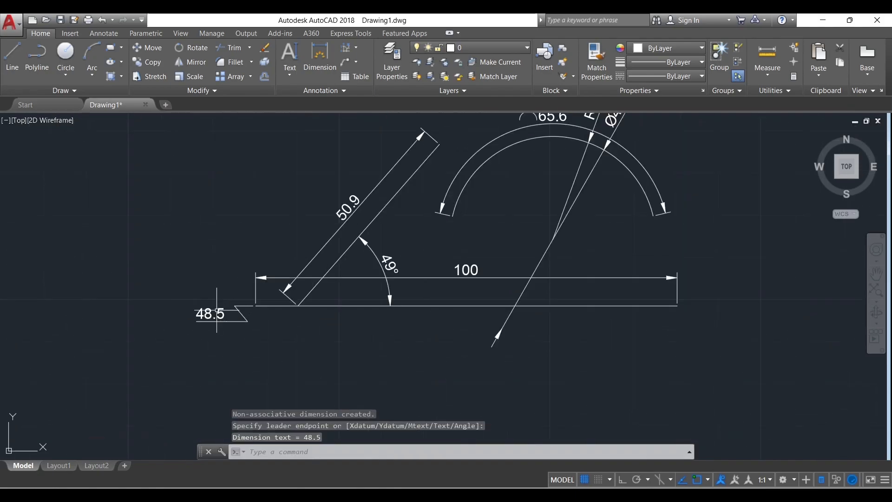
{"action": "scroll", "coordinate": [235, 274], "scroll_direction": "down", "scroll_amount": 4}
{"action": "scroll", "coordinate": [234, 274], "scroll_direction": "down", "scroll_amount": 2}
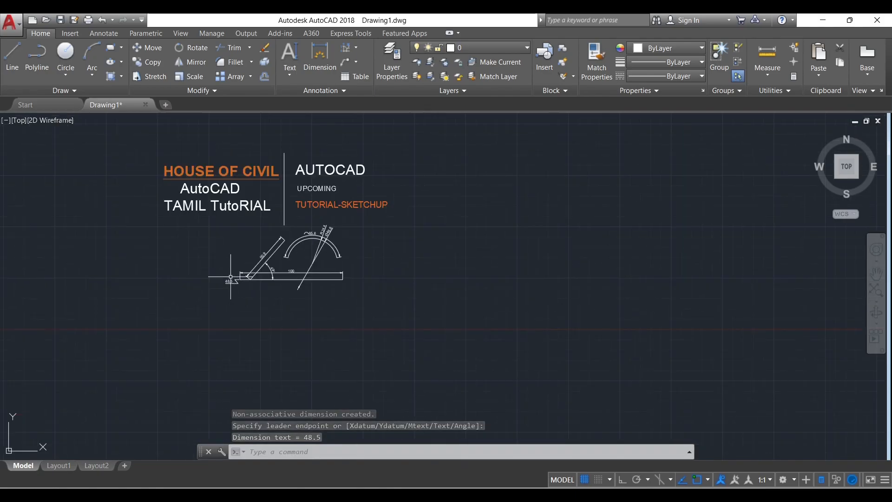
{"action": "scroll", "coordinate": [234, 274], "scroll_direction": "up", "scroll_amount": 5}
{"action": "scroll", "coordinate": [242, 301], "scroll_direction": "down", "scroll_amount": 8}
{"action": "scroll", "coordinate": [144, 288], "scroll_direction": "up", "scroll_amount": 3}
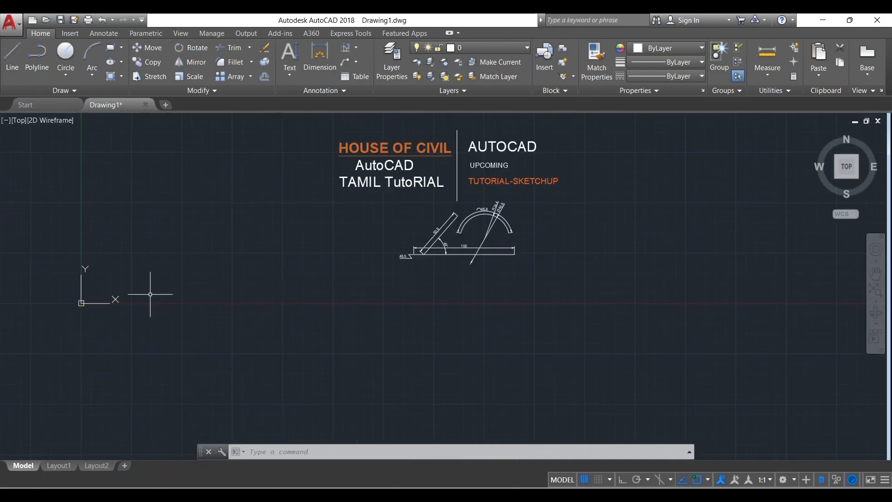
{"action": "scroll", "coordinate": [414, 254], "scroll_direction": "up", "scroll_amount": 8}
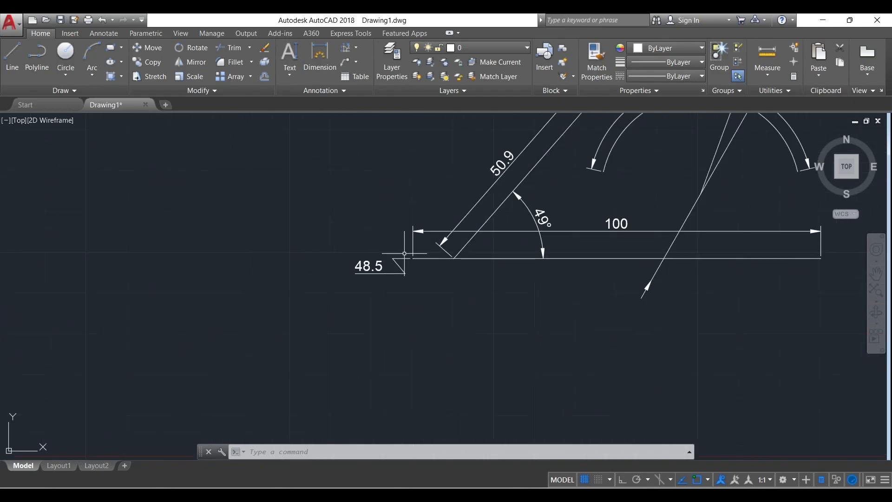
{"action": "scroll", "coordinate": [80, 290], "scroll_direction": "down", "scroll_amount": 2}
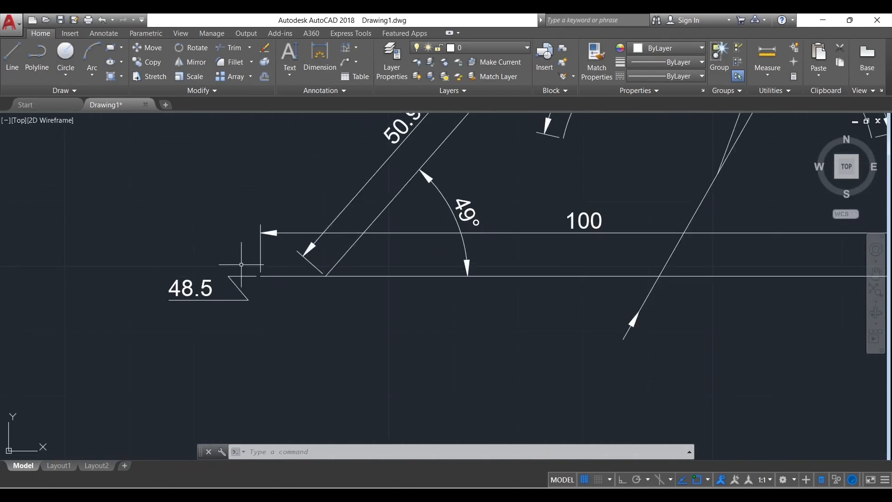
- Draw a circle with a radius of about 13.7 units above the inclined line, left of the arc
{"action": "scroll", "coordinate": [242, 263], "scroll_direction": "up", "scroll_amount": 2}
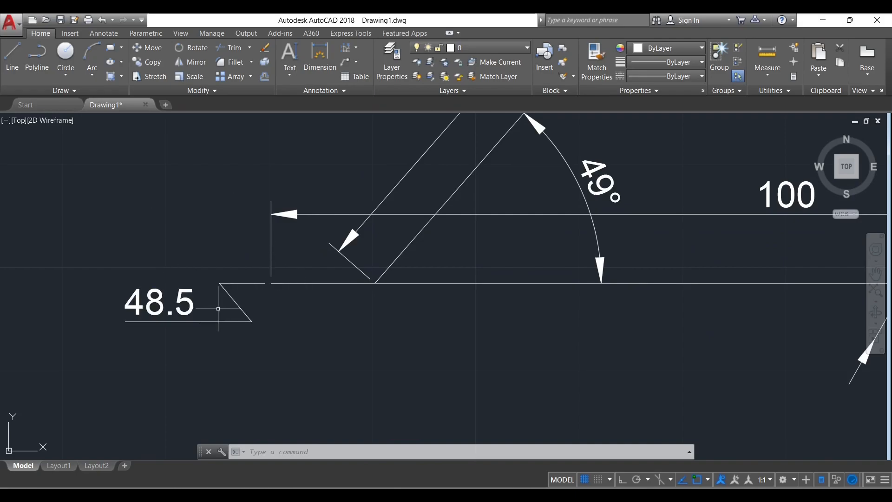
{"action": "scroll", "coordinate": [218, 308], "scroll_direction": "down", "scroll_amount": 3}
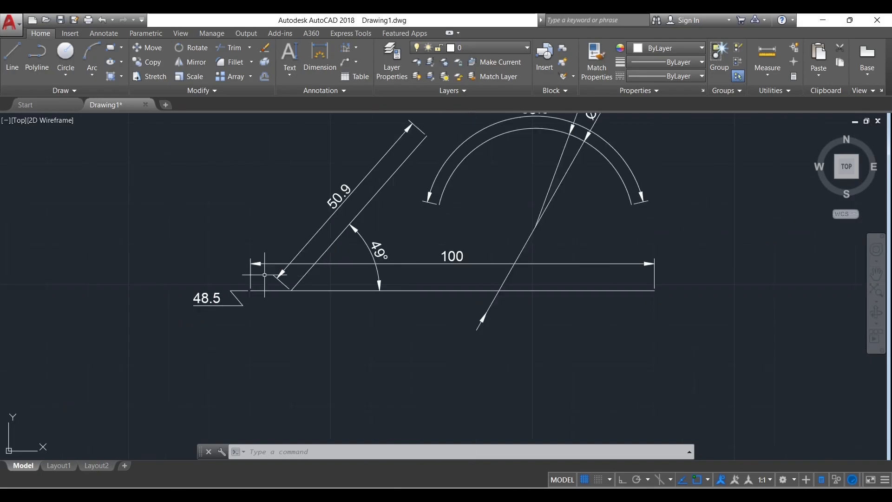
{"action": "left_click", "coordinate": [357, 47]}
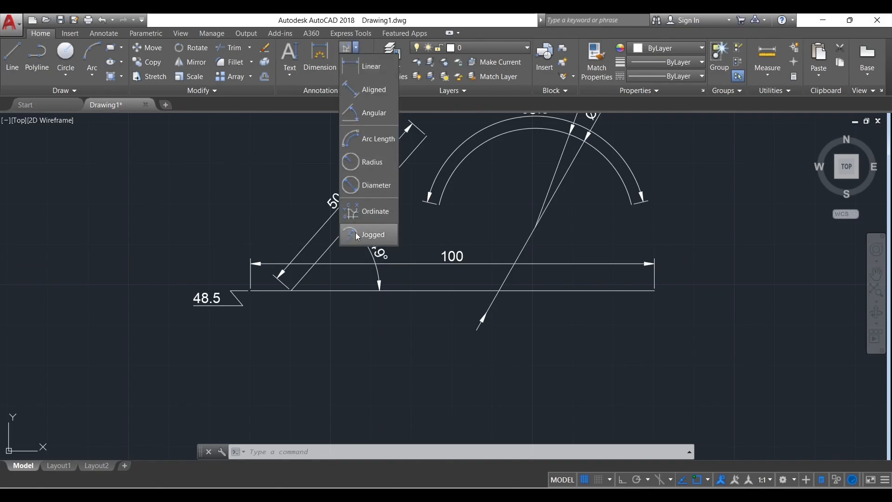
{"action": "left_click", "coordinate": [70, 49]}
{"action": "middle_click_drag", "start_coordinate": [516, 190], "coordinate": [488, 272]}
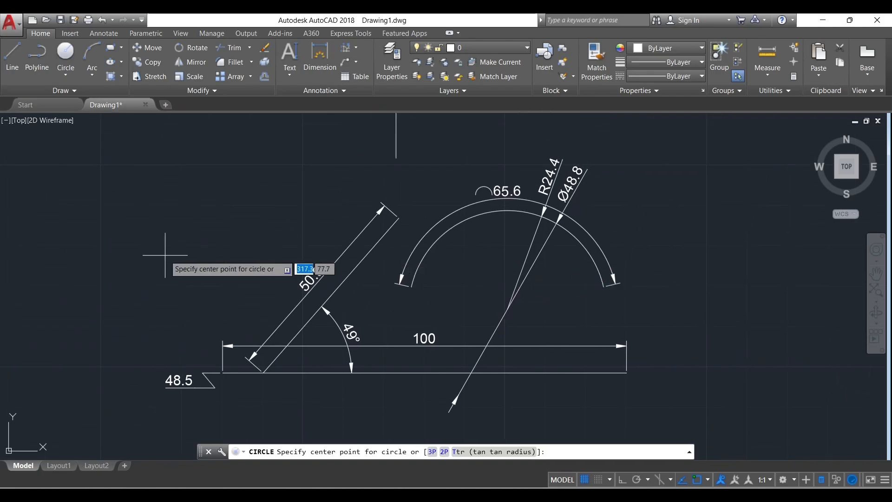
{"action": "left_click", "coordinate": [279, 197]}
{"action": "left_click", "coordinate": [234, 169]}
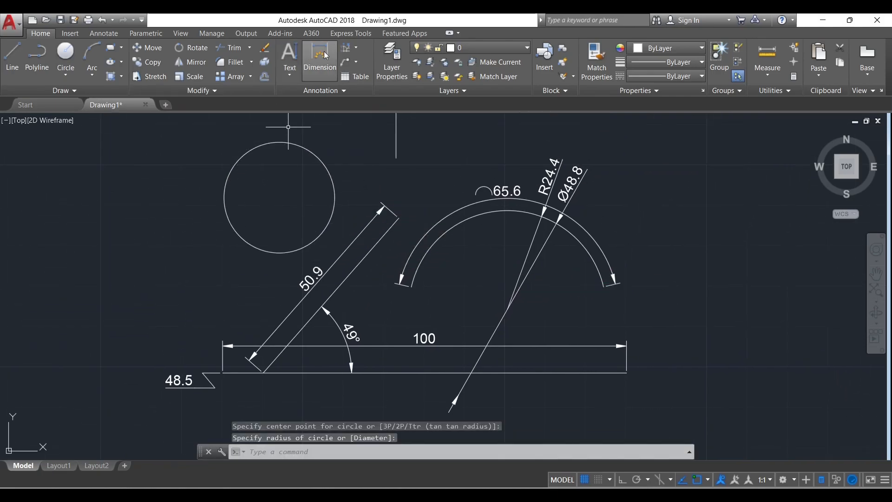
- Add a jogged radius dimension to the circle, overriding the center at its own center, running horizontally to its right edge, with the jog near the arrowhead
{"action": "left_click", "coordinate": [355, 47]}
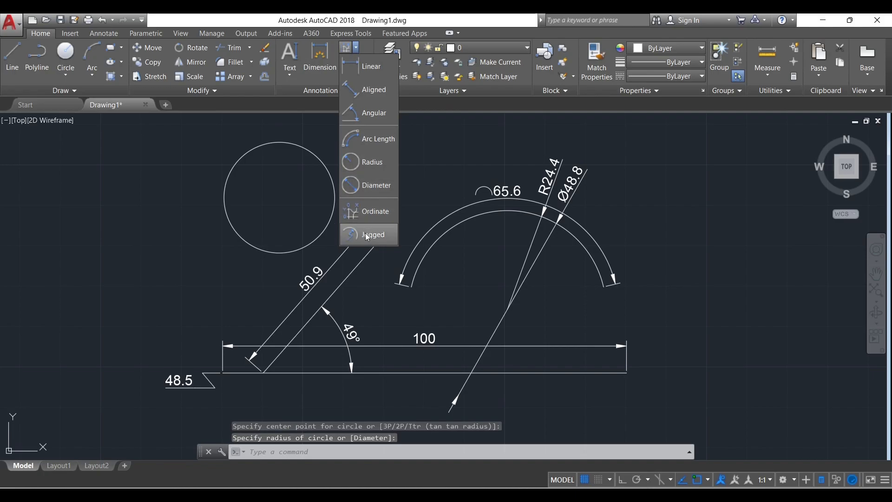
{"action": "left_click", "coordinate": [369, 235]}
{"action": "left_click", "coordinate": [299, 147]}
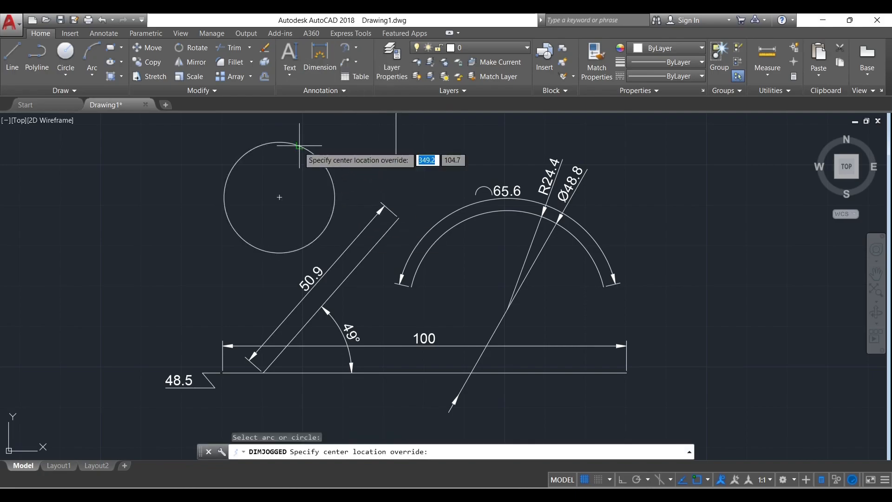
{"action": "left_click", "coordinate": [279, 197]}
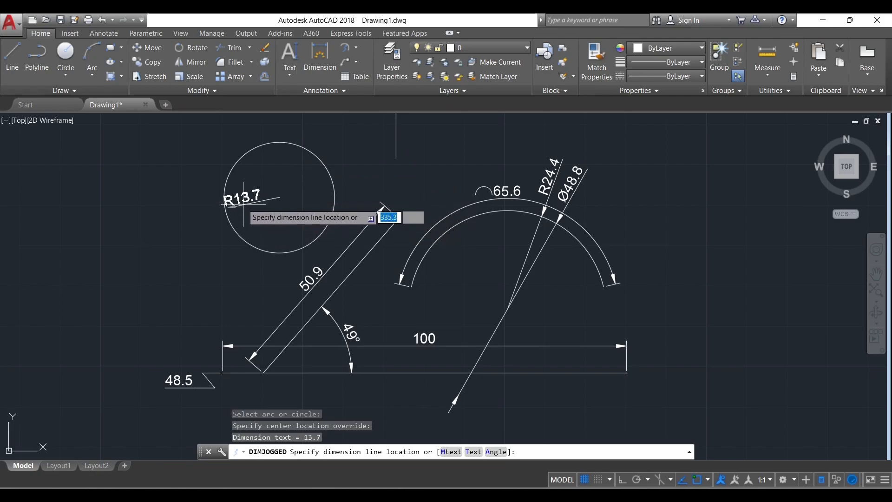
{"action": "left_click", "coordinate": [334, 197]}
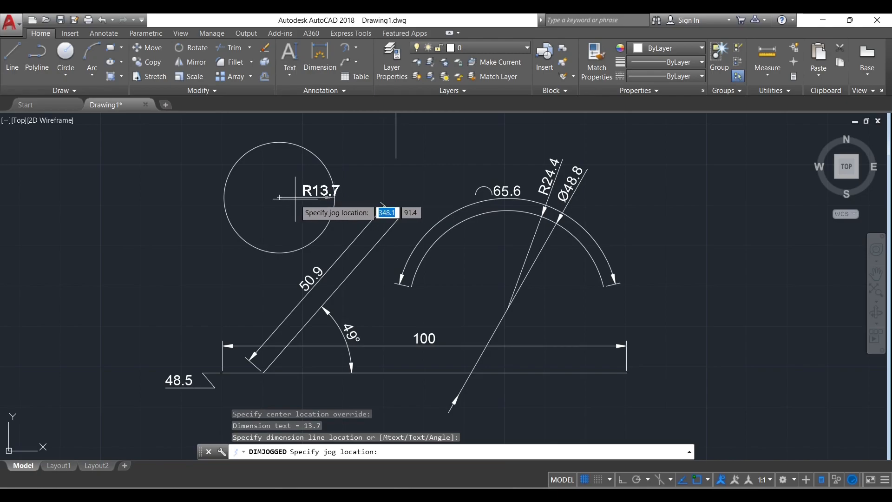
{"action": "scroll", "coordinate": [287, 197], "scroll_direction": "up", "scroll_amount": 4}
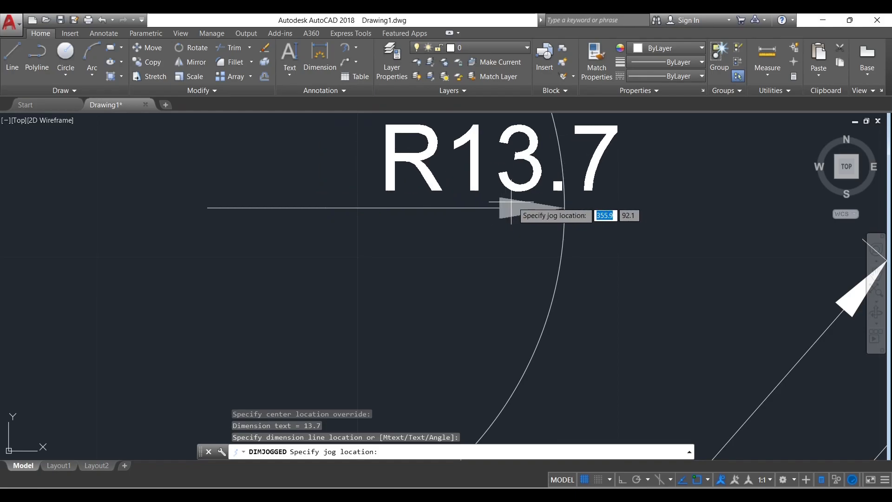
{"action": "left_click", "coordinate": [535, 202]}
{"action": "scroll", "coordinate": [339, 245], "scroll_direction": "down", "scroll_amount": 4}
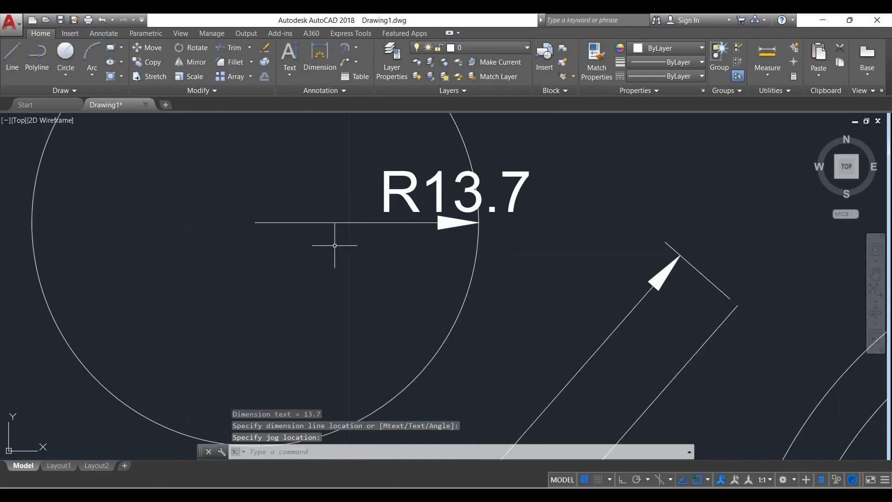
{"action": "scroll", "coordinate": [340, 243], "scroll_direction": "down", "scroll_amount": 3}
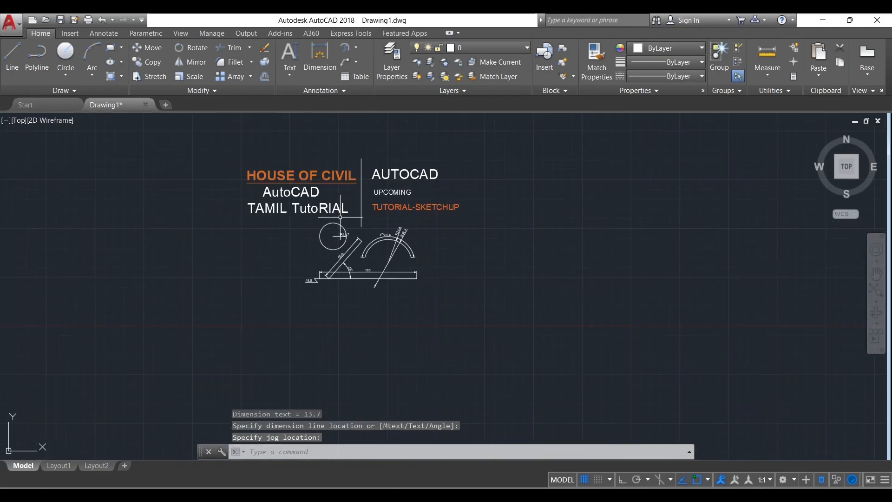
{"action": "left_click", "coordinate": [287, 74]}
{"action": "left_click", "coordinate": [296, 70]}
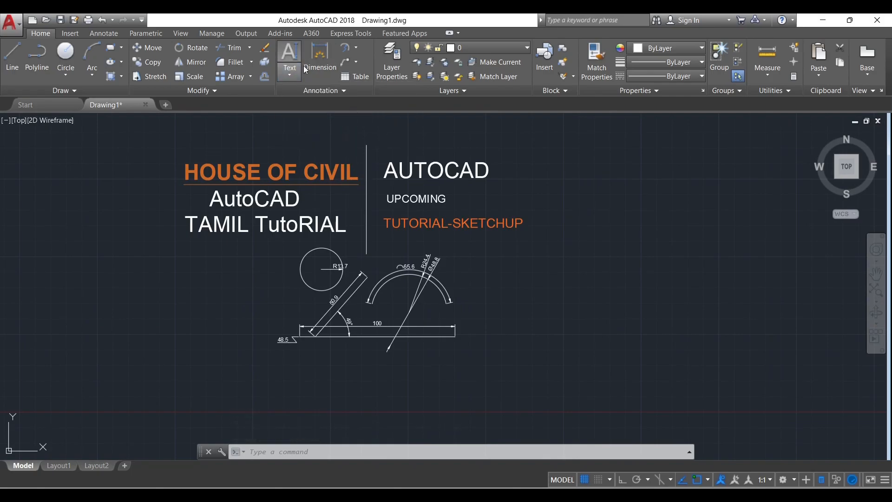
{"action": "left_click", "coordinate": [357, 49]}
{"action": "left_click", "coordinate": [356, 47]}
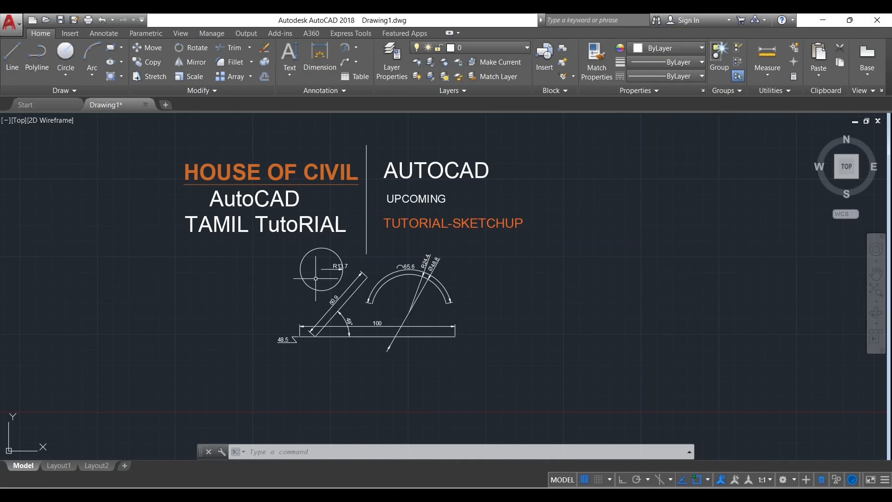